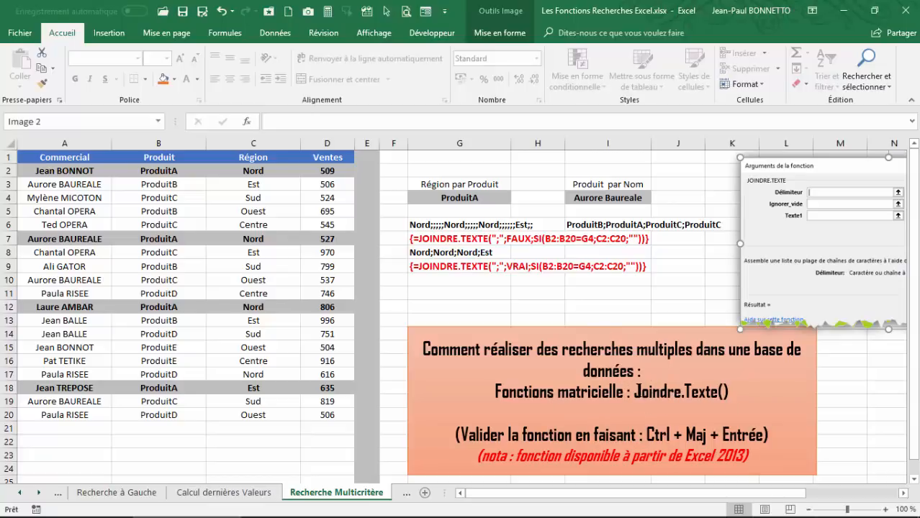
drag(635, 392, 717, 394)
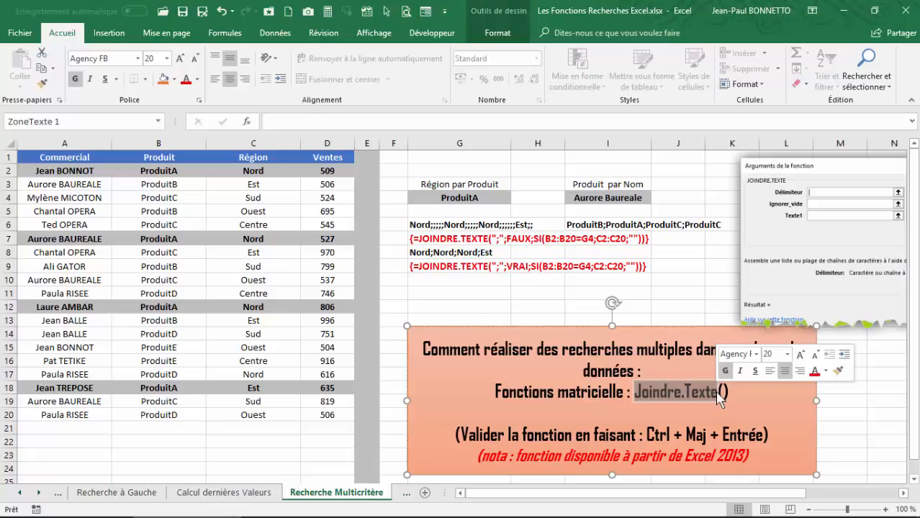
click(462, 295)
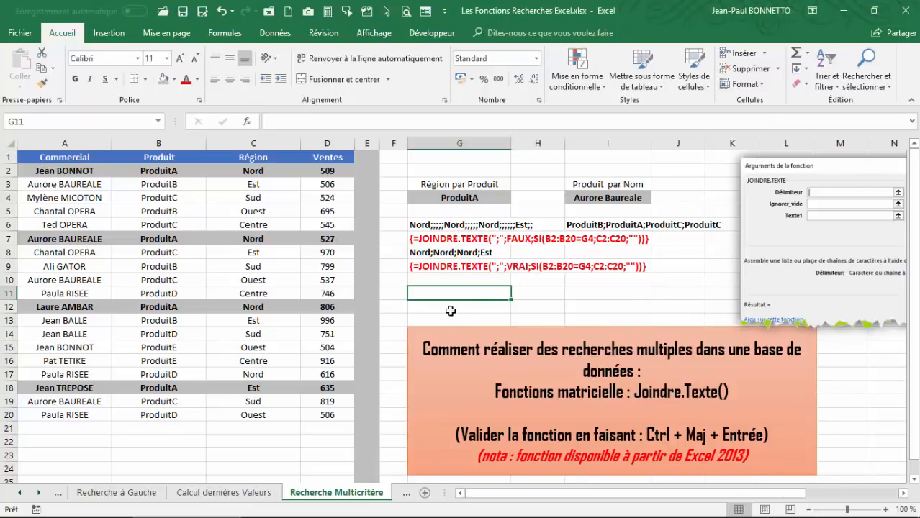
drag(544, 291, 575, 291)
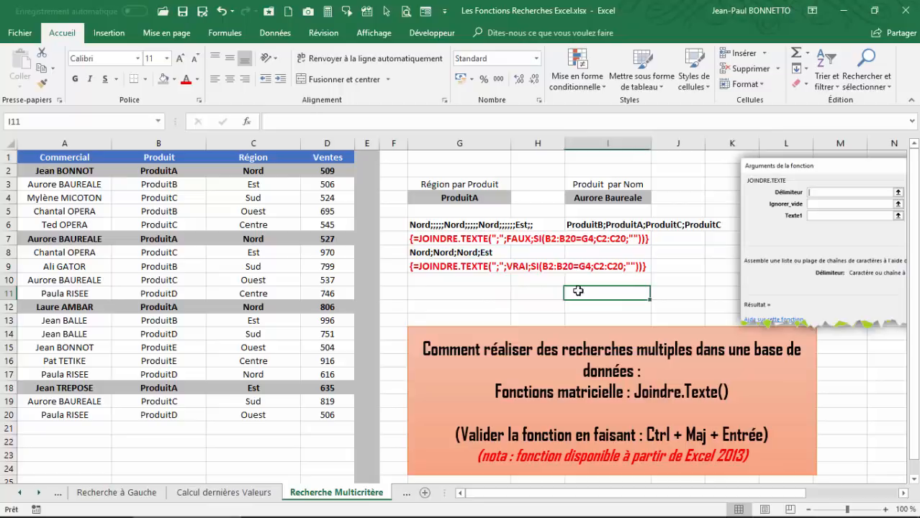
click(446, 290)
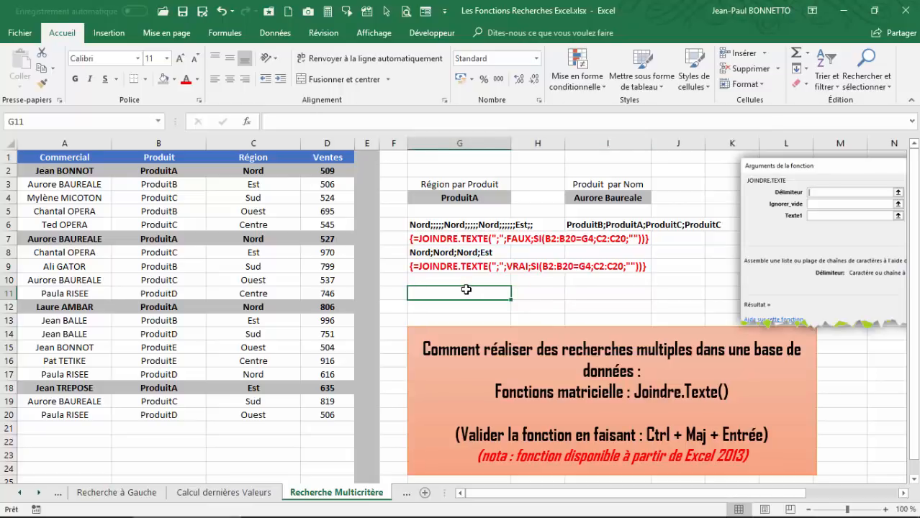
- Examine the ProduitA criterion in G4, the matching product rows in column B and their regions in column C
click(475, 194)
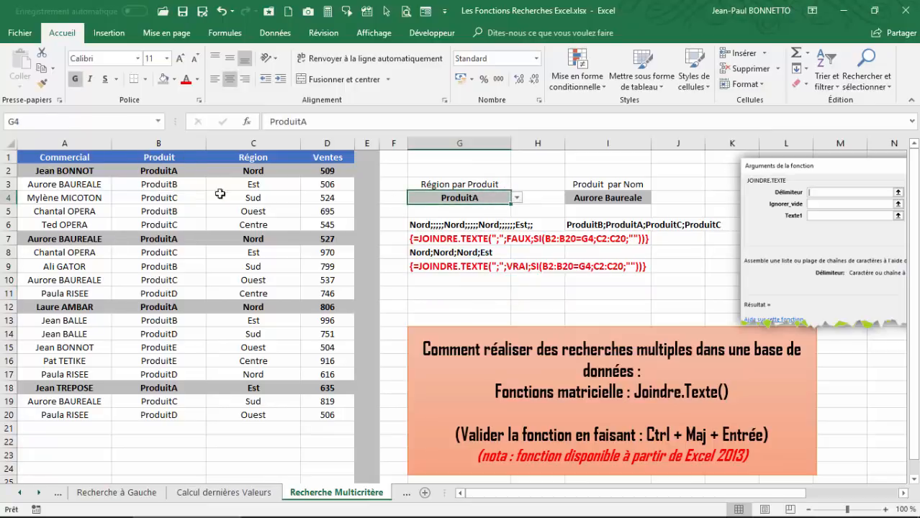
click(164, 171)
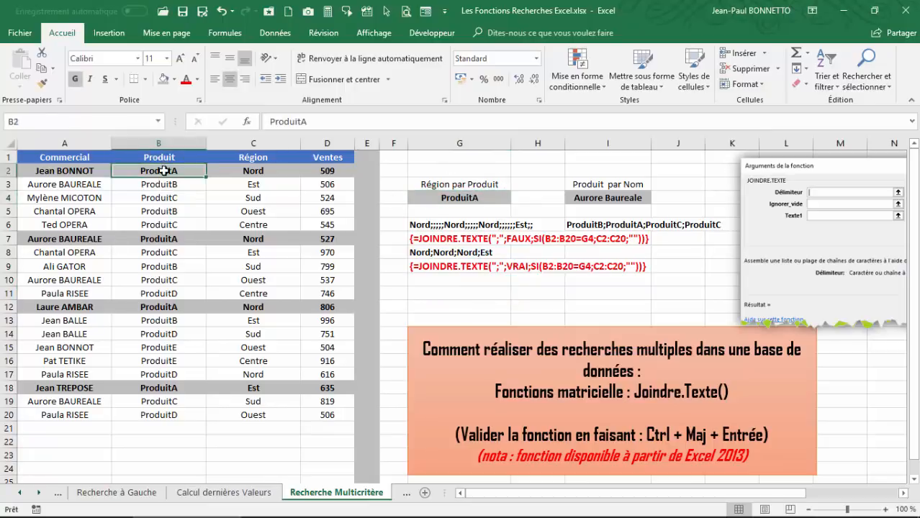
click(162, 239)
click(158, 307)
click(154, 389)
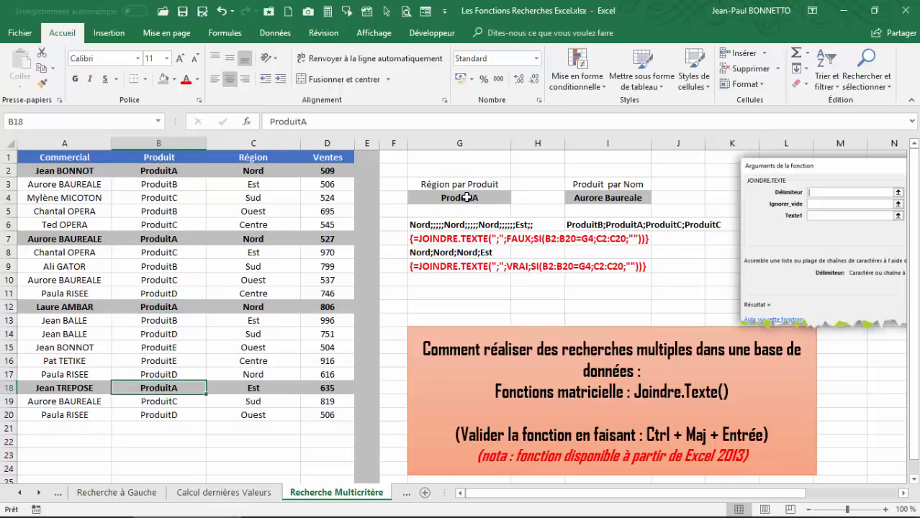
click(164, 170)
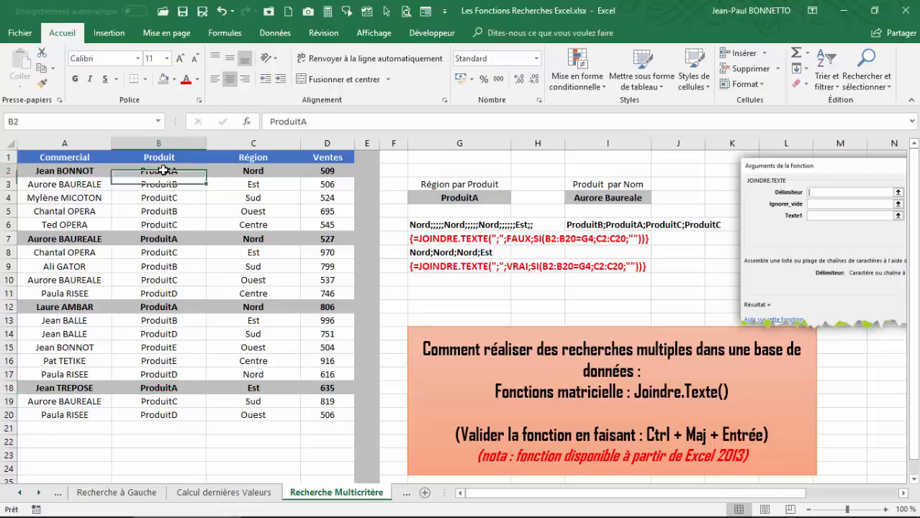
click(159, 238)
click(158, 307)
click(162, 388)
click(252, 388)
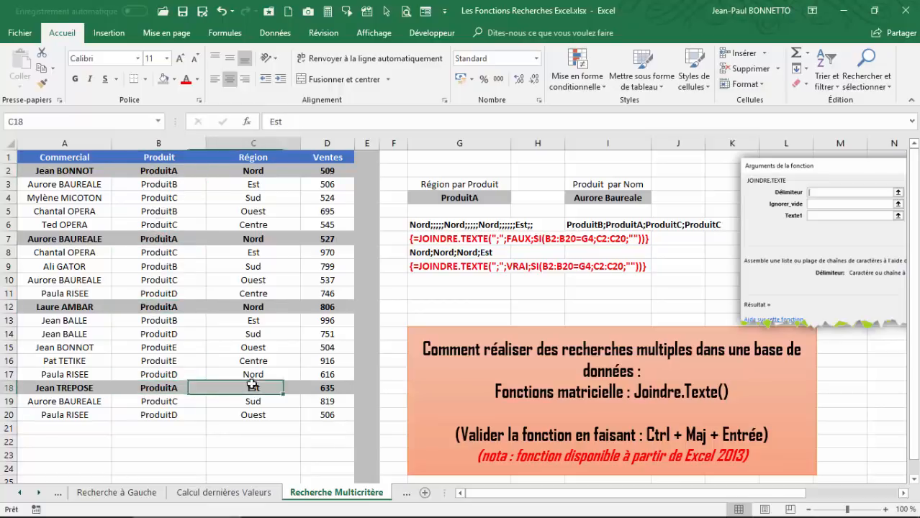
click(253, 308)
click(261, 237)
click(256, 170)
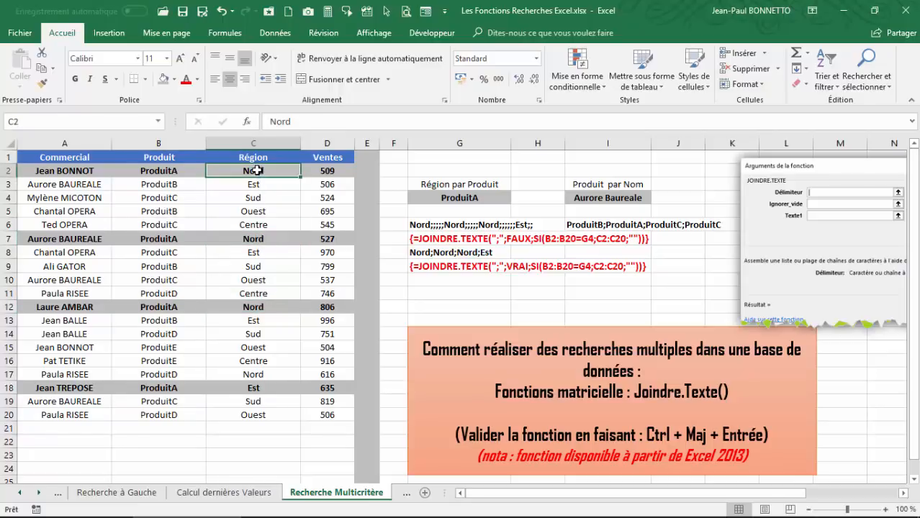
- Set the product criterion in G4 to ProduitB and compare the joined result in G8 with the matching regions in column C
click(440, 198)
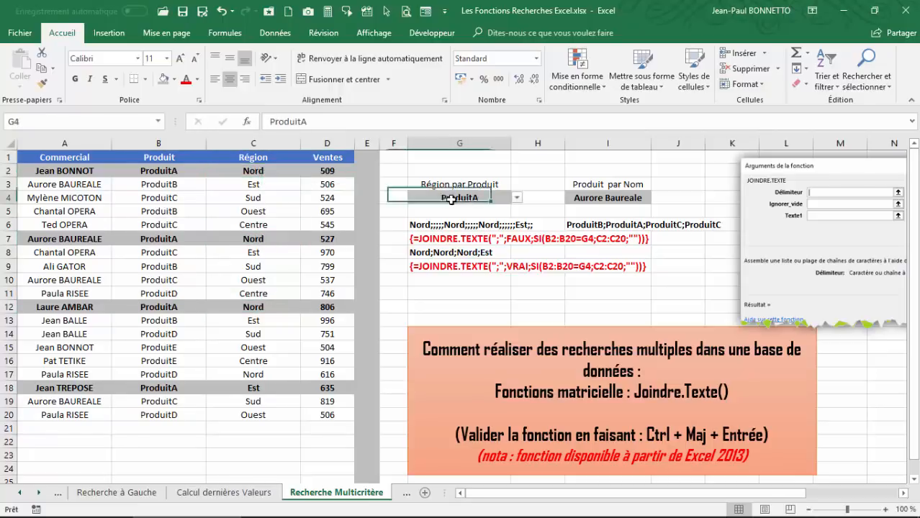
click(518, 200)
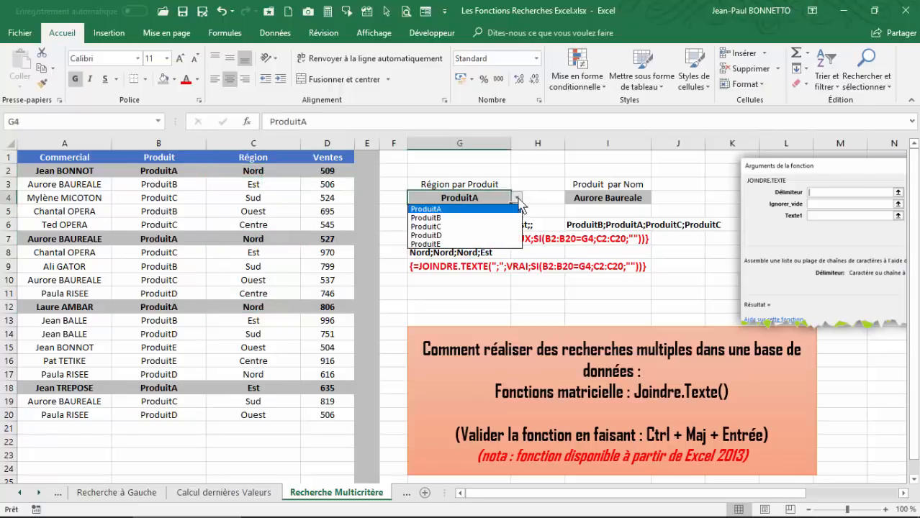
click(435, 218)
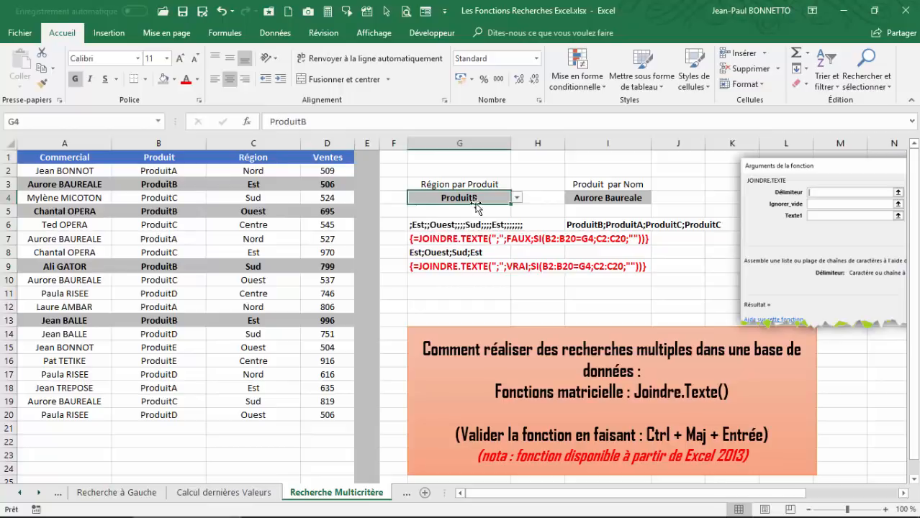
click(430, 253)
click(250, 184)
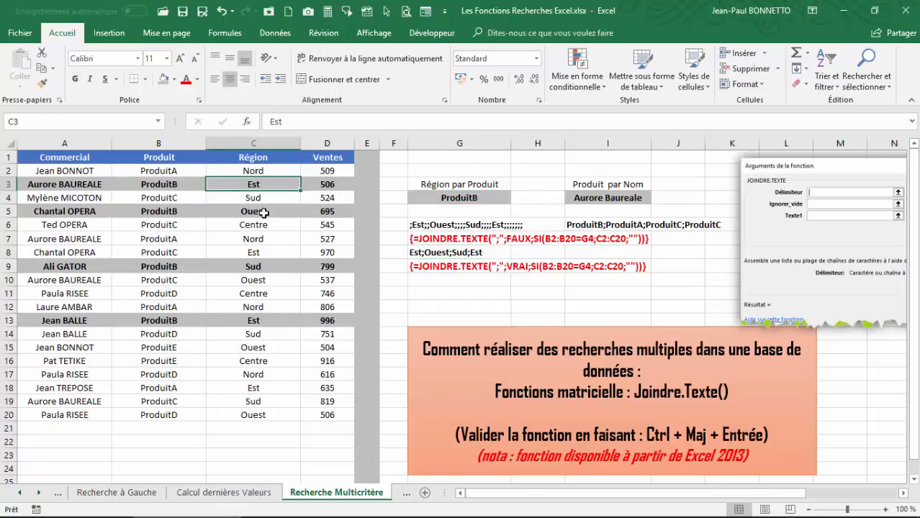
click(252, 265)
click(257, 320)
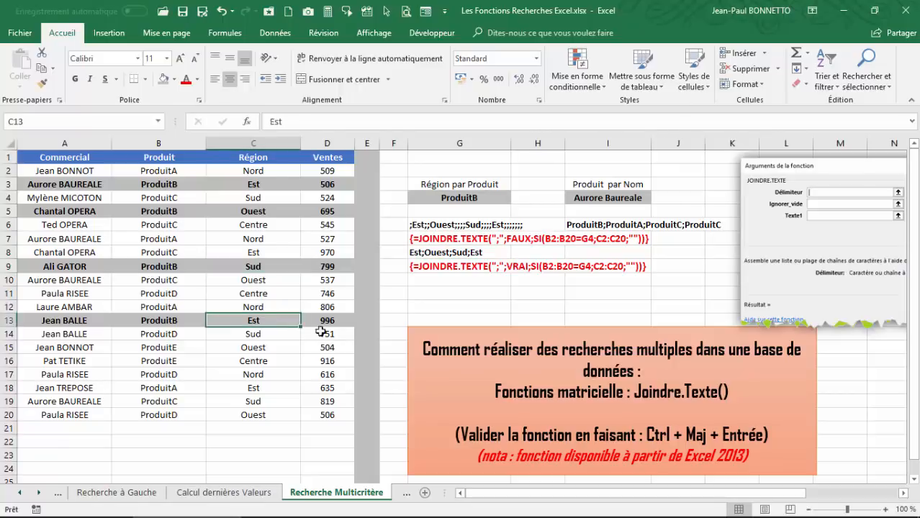
- Set the product criterion in G4 to ProduitE and check the joined regions in G8
click(467, 202)
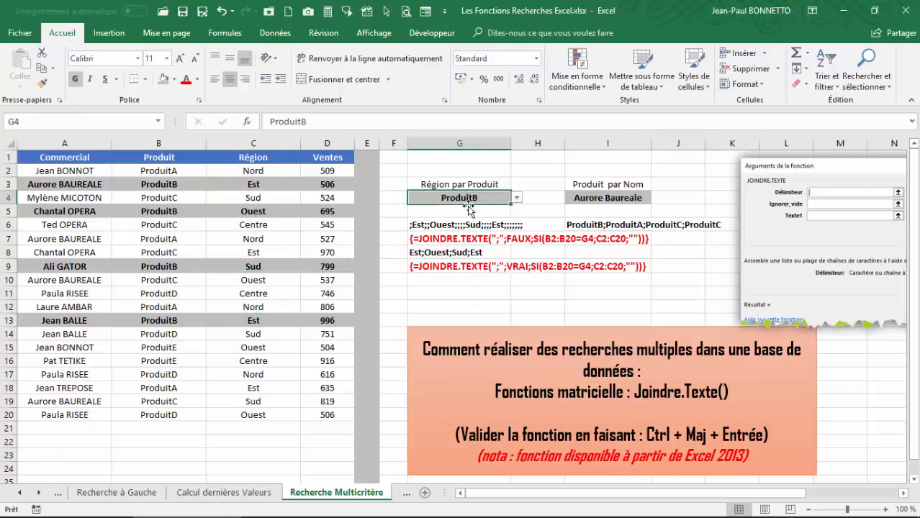
click(517, 197)
click(431, 253)
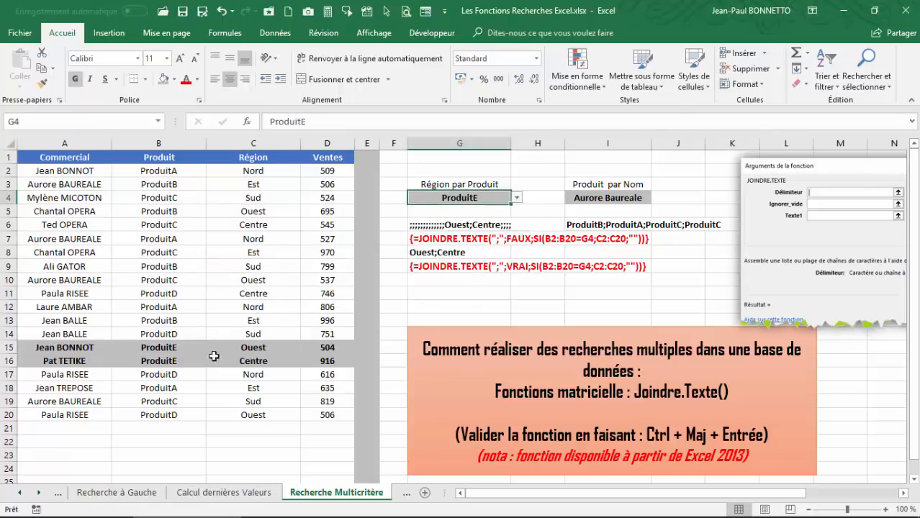
click(435, 254)
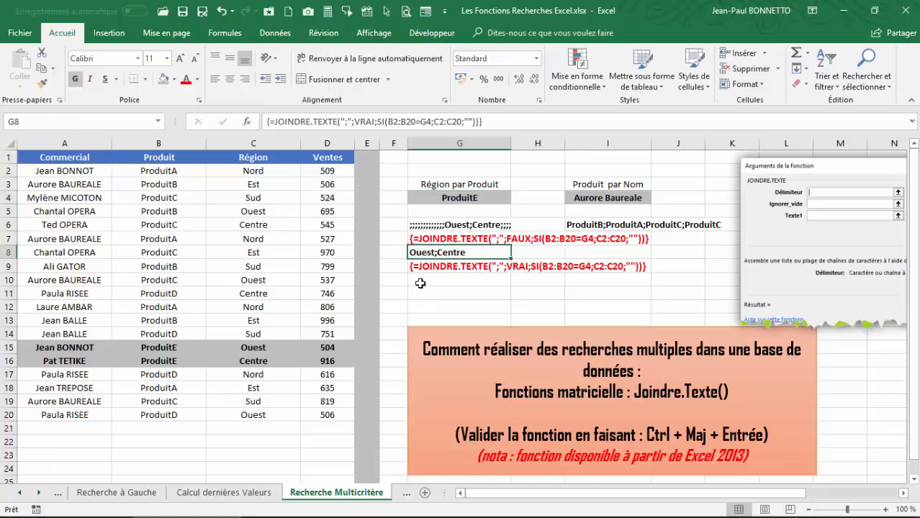
click(447, 224)
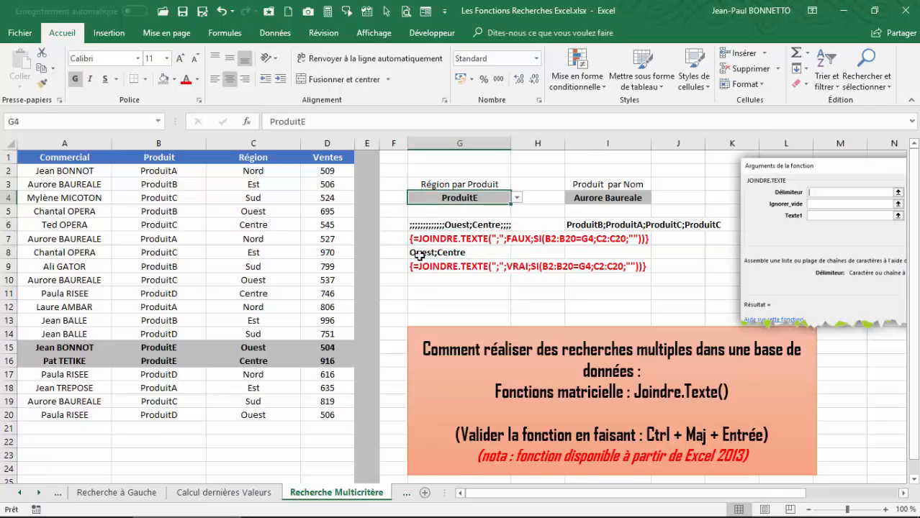
- Start a JOINDRE.TEXTE formula in cell G11 and open its function arguments dialog
click(435, 296)
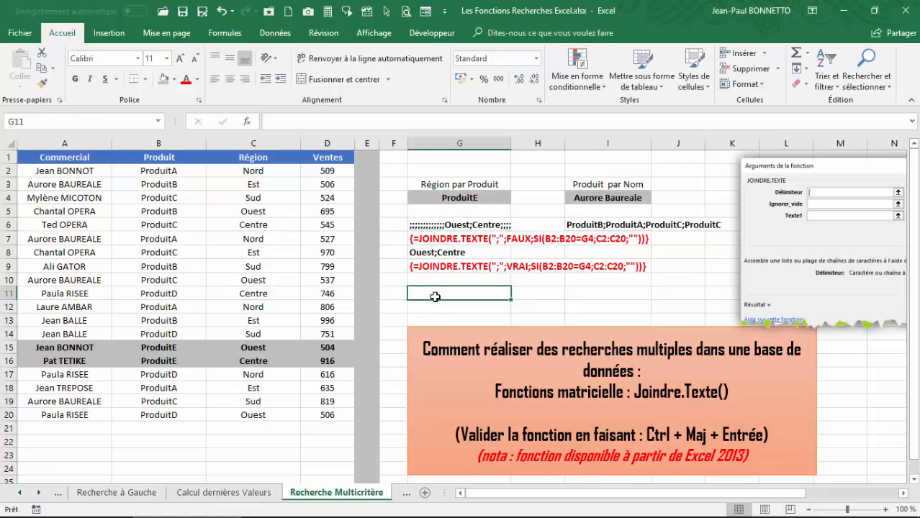
text(=)
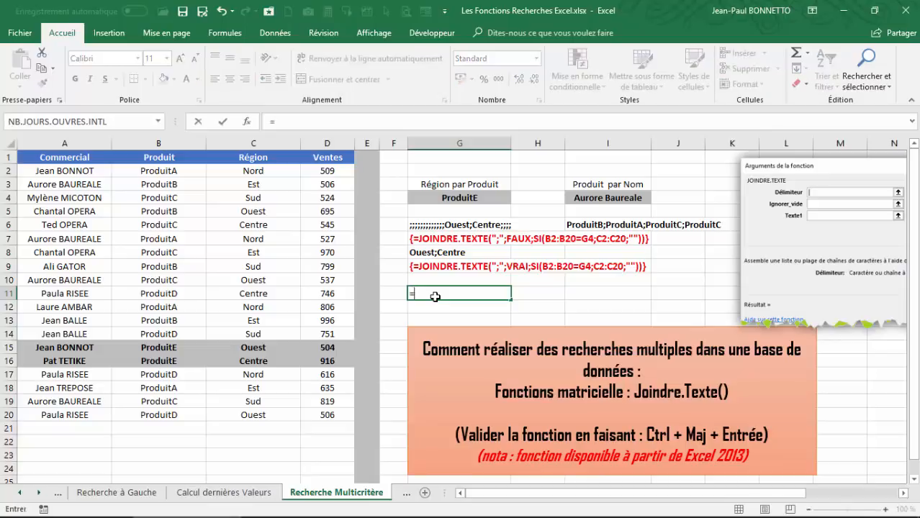
text(joi)
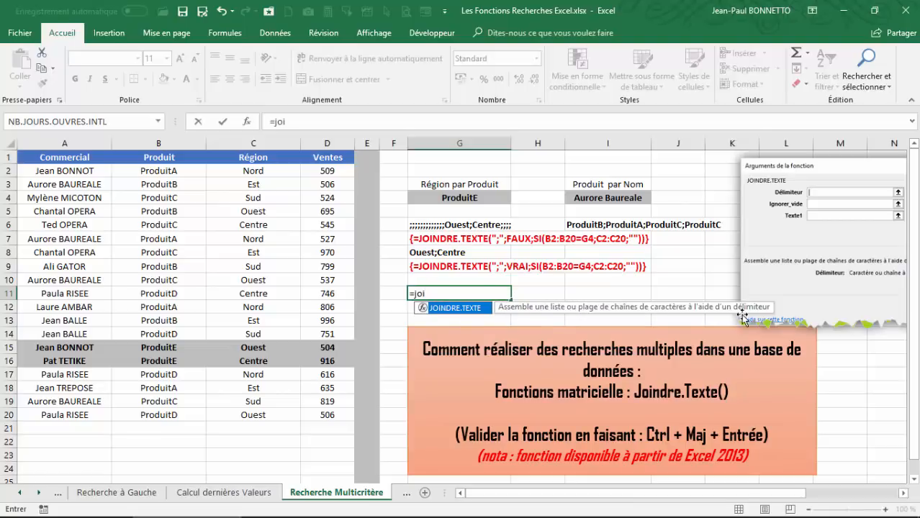
double_click(451, 309)
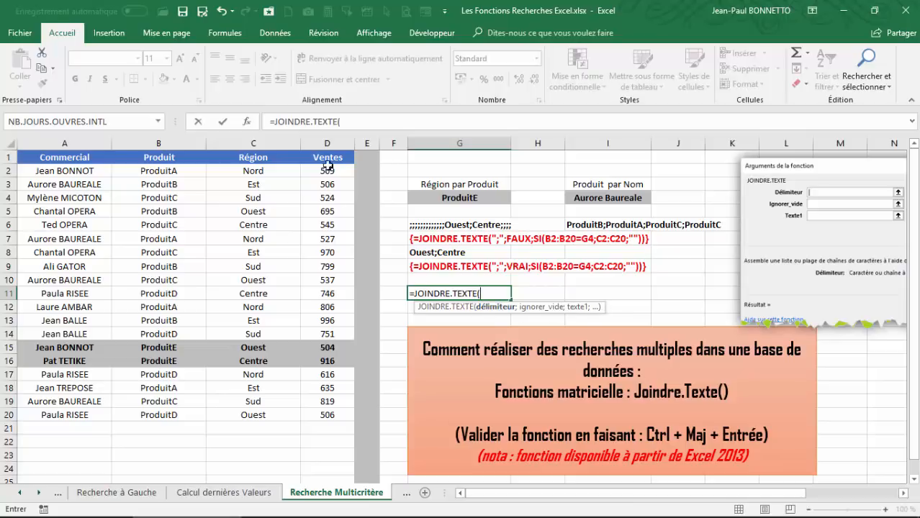
click(248, 123)
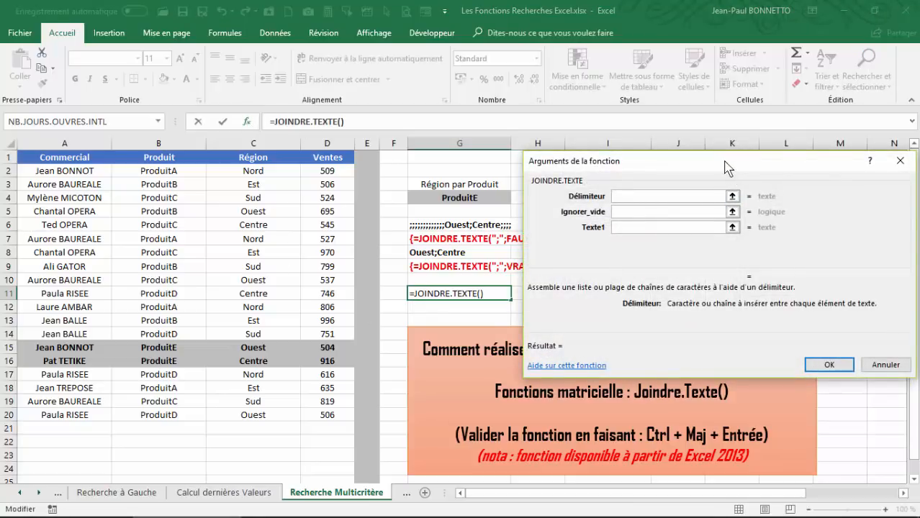
- Set the Délimiteur argument to ";" and Ignorer_vide to faux, keeping the dialog clear of the criteria cells
drag(777, 239, 750, 253)
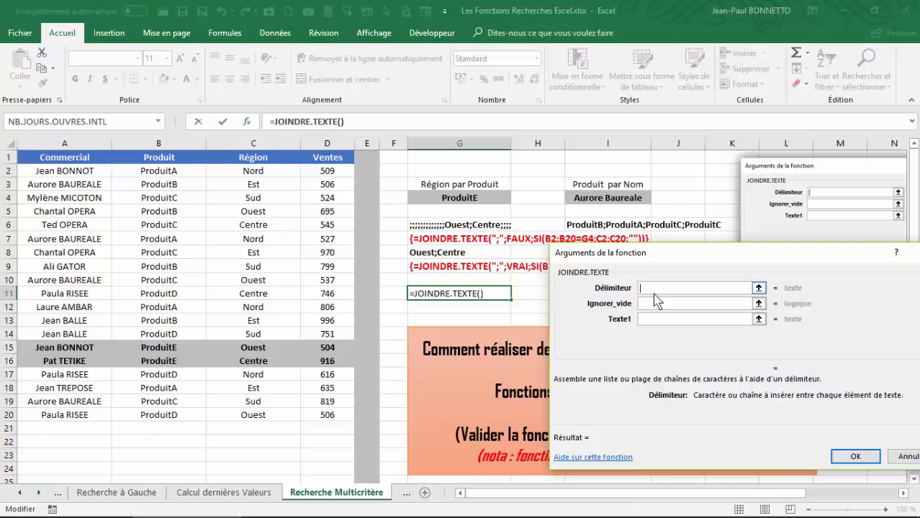
text(;)
click(661, 302)
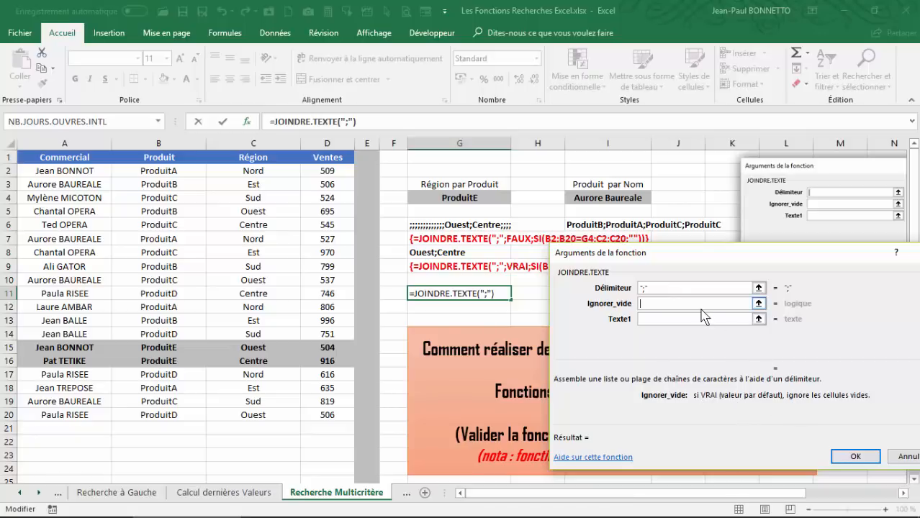
text(faux)
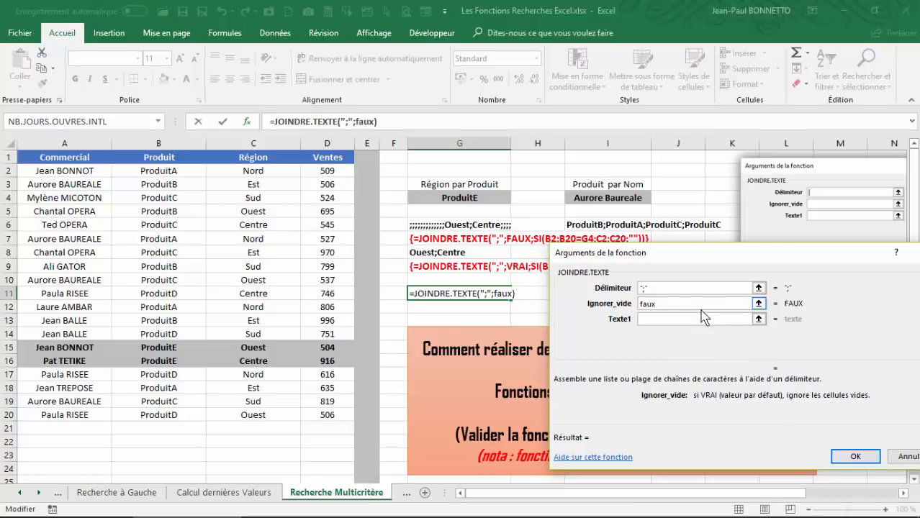
- Try the ranges A2:D2, B1:D1 and B2:D2 as the Texte1 argument to preview how the values are joined
click(693, 319)
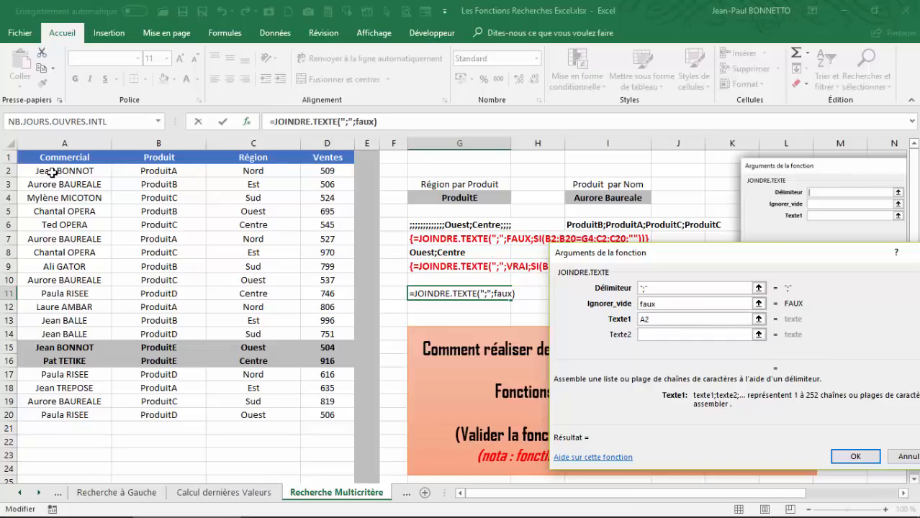
drag(52, 173, 323, 173)
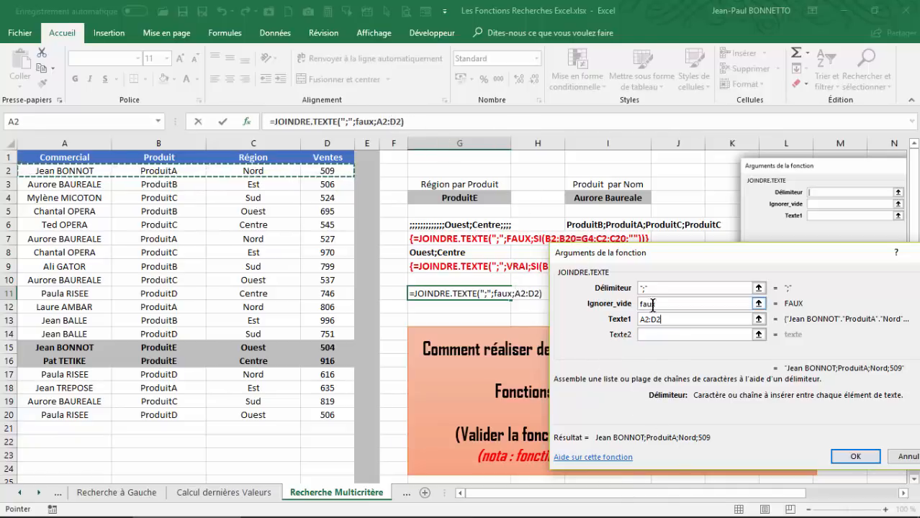
drag(673, 319, 634, 318)
drag(175, 160, 327, 158)
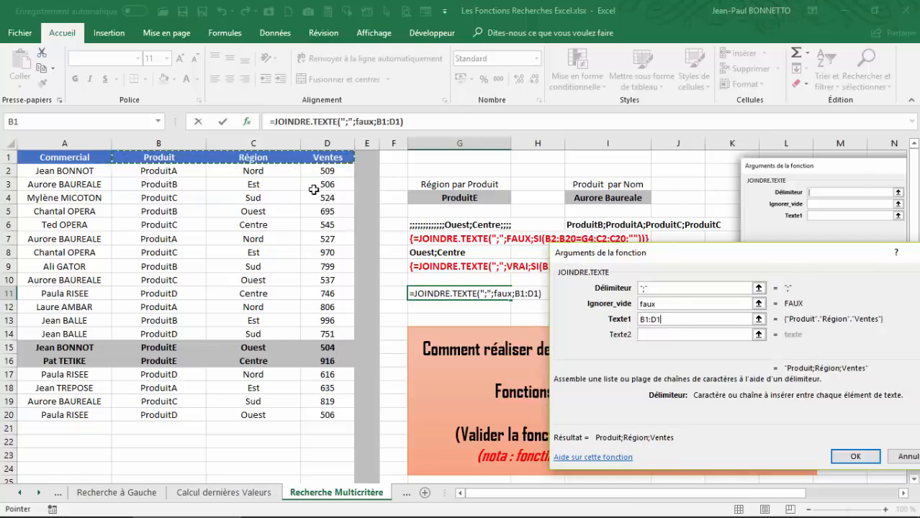
drag(137, 173, 324, 170)
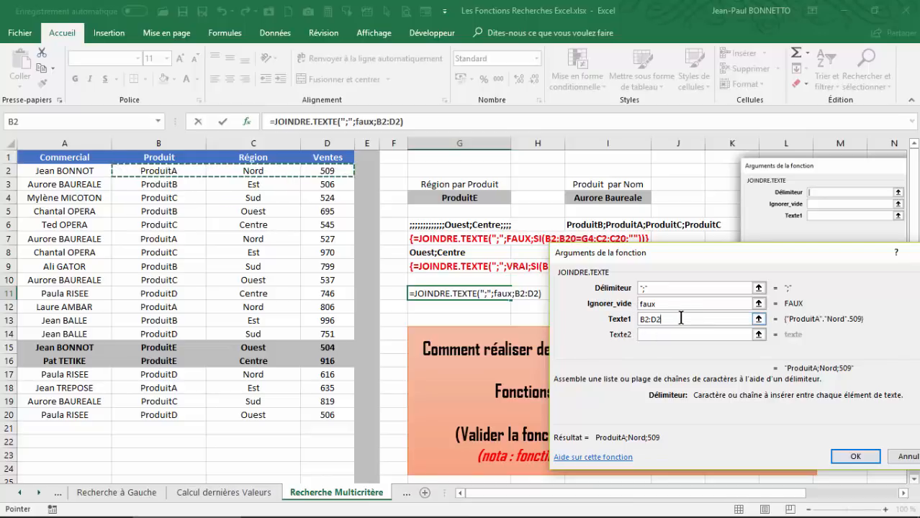
- Replace the Texte1 argument with an SI function whose test is B2:B20=G4
drag(679, 319, 639, 319)
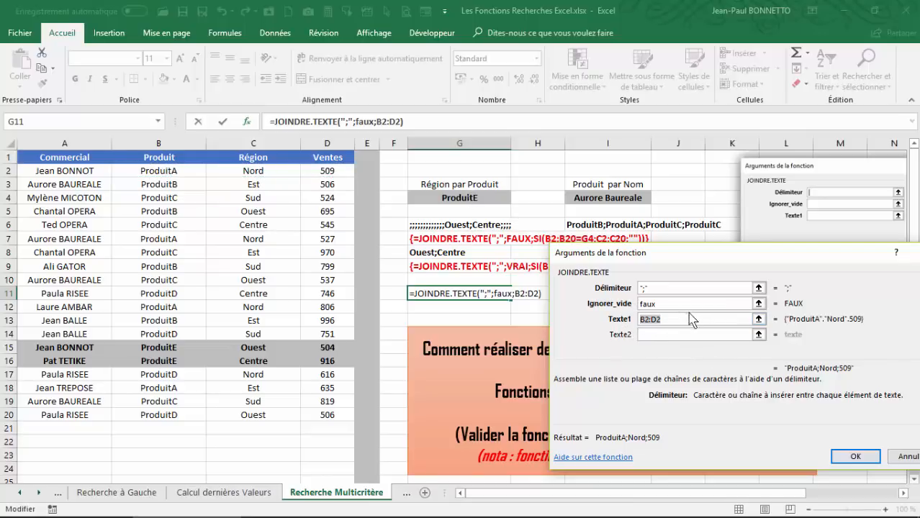
drag(679, 323, 630, 330)
text(si()
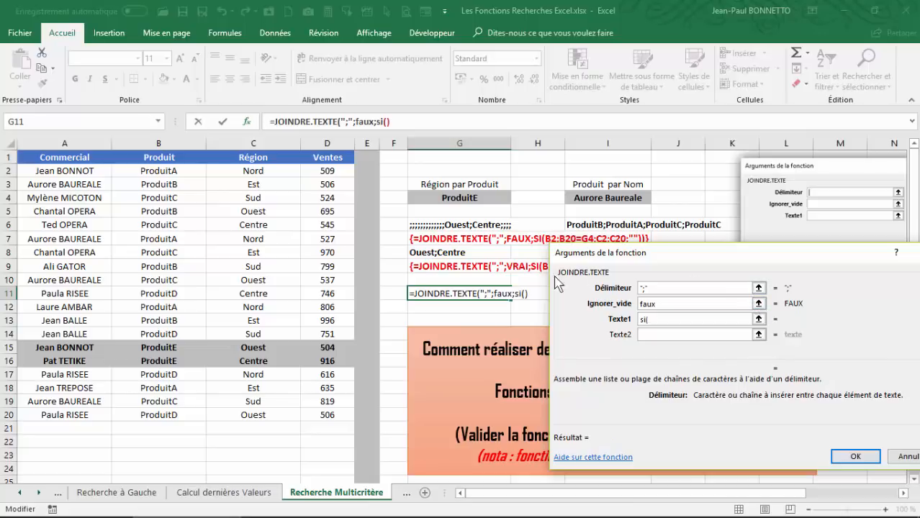
key(BackSpace)
text(()
drag(159, 173, 173, 411)
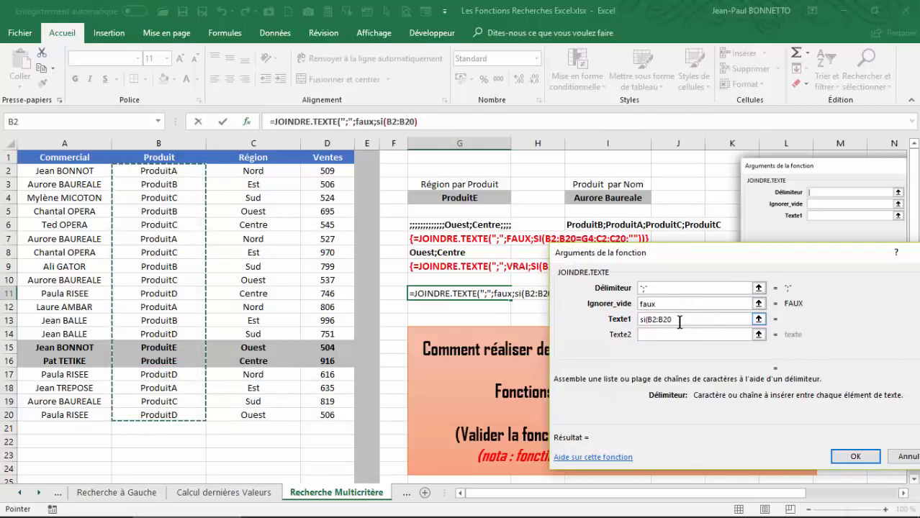
text(=)
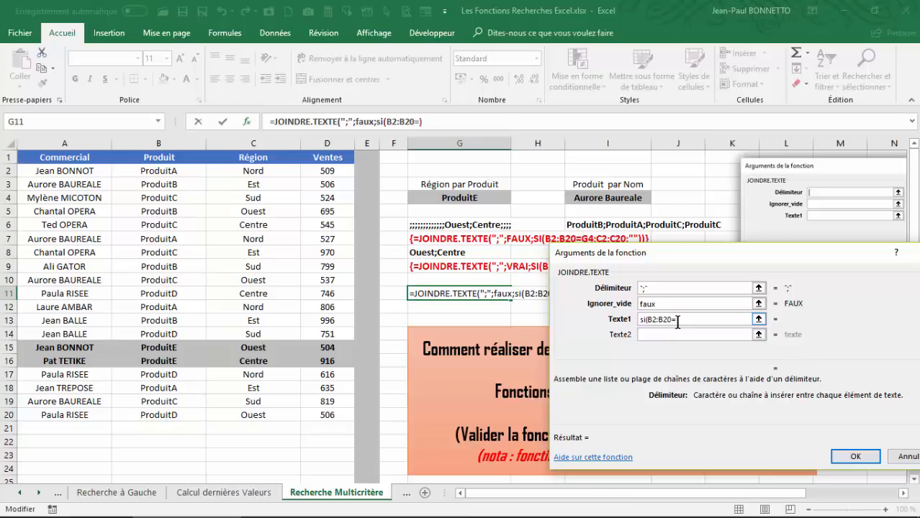
click(459, 197)
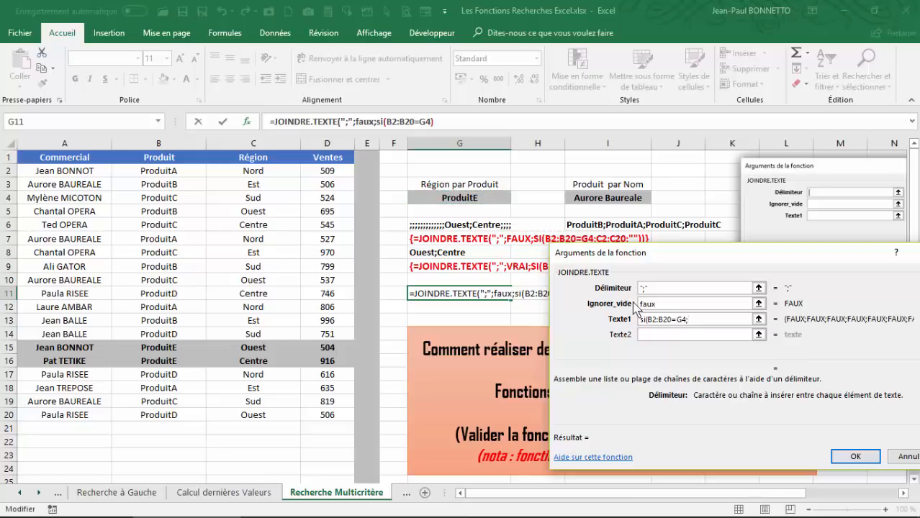
- Complete the SI function in Texte1 with C2:C20 as the true value and "" as the false value
mouse_move(667, 253)
mouse_down()
mouse_move(667, 266)
mouse_move(668, 256)
mouse_up()
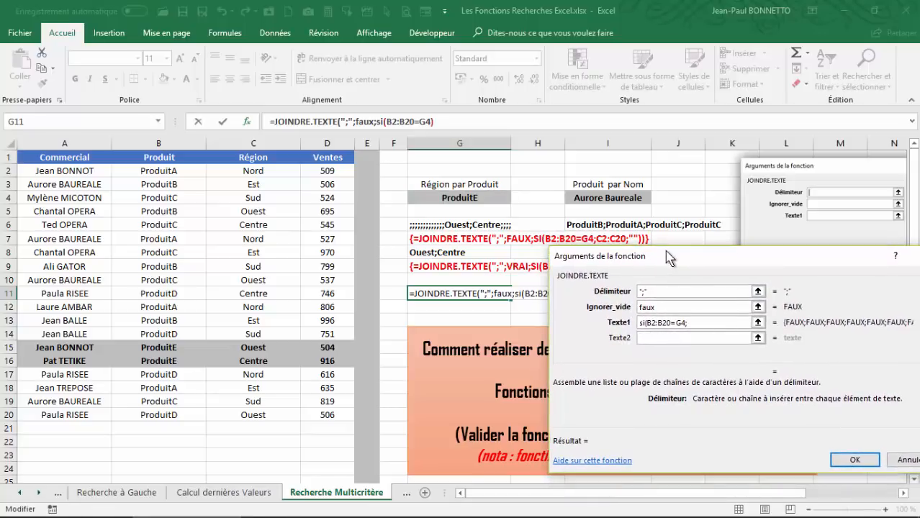
click(673, 337)
click(700, 322)
key(BackSpace)
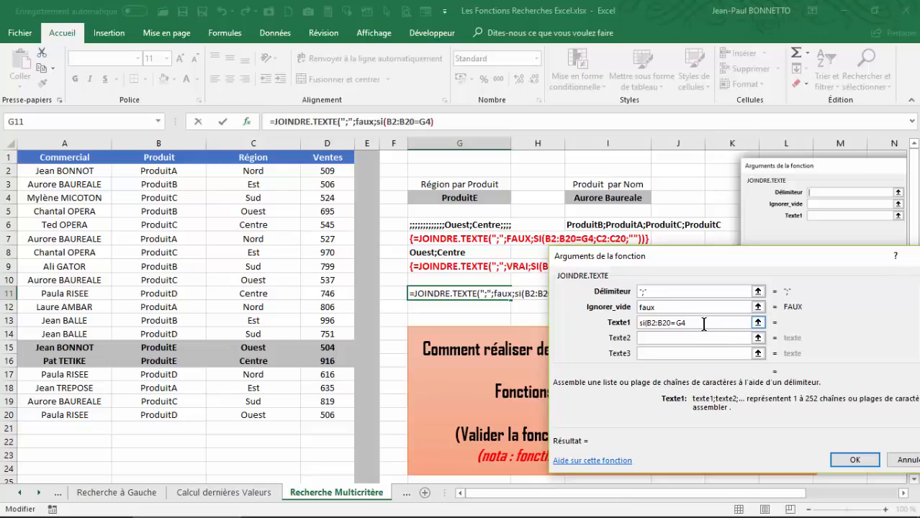
text(;)
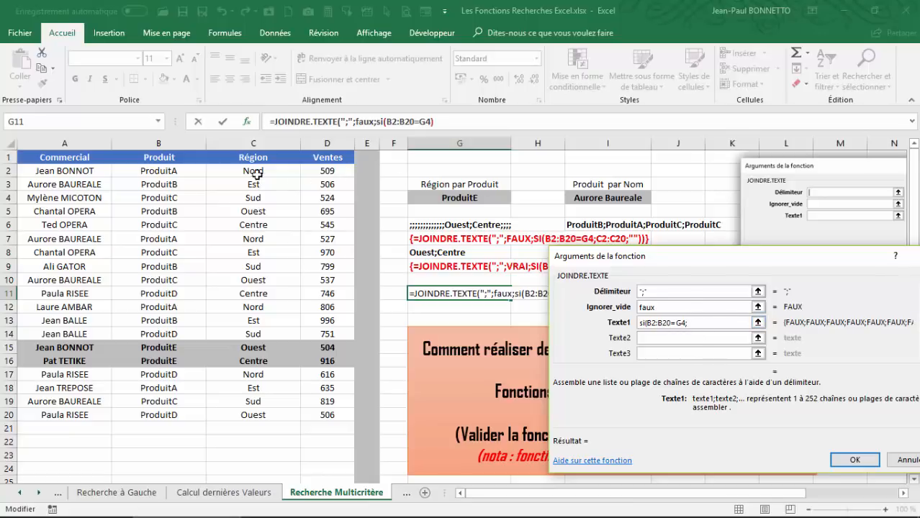
drag(255, 171, 253, 415)
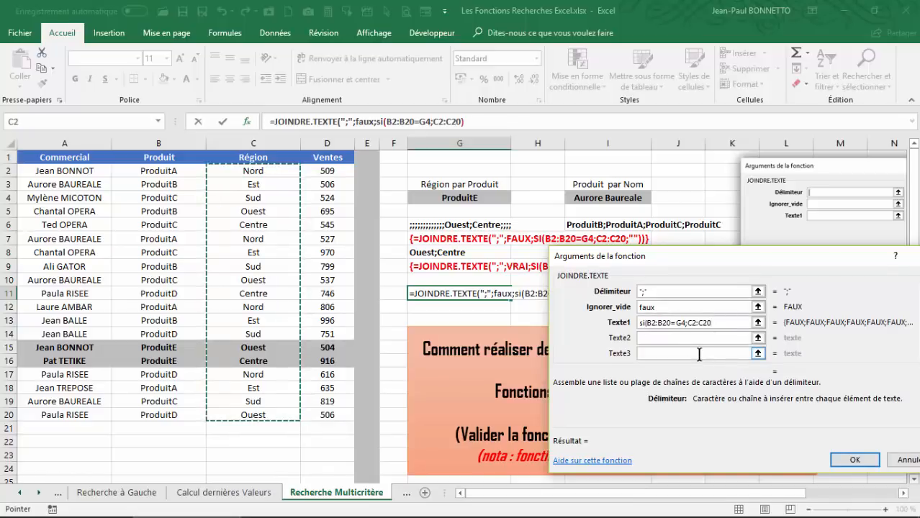
text(;")
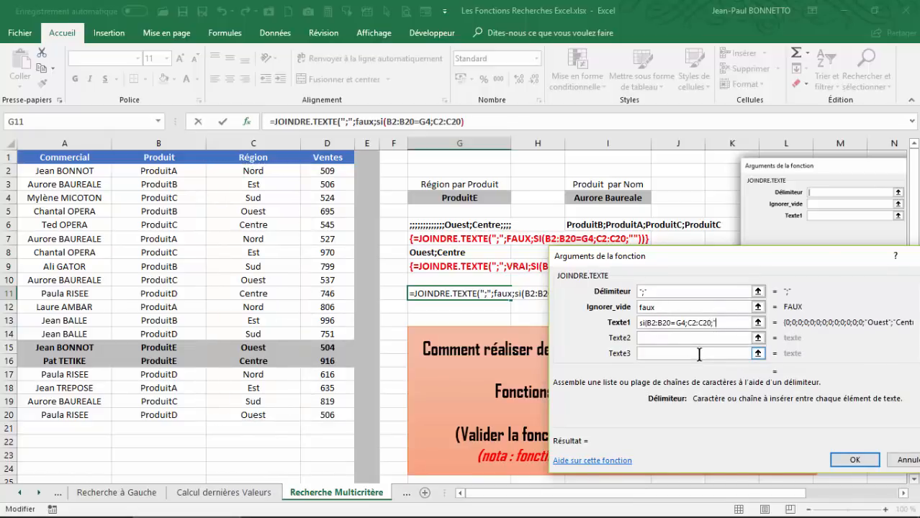
text(")
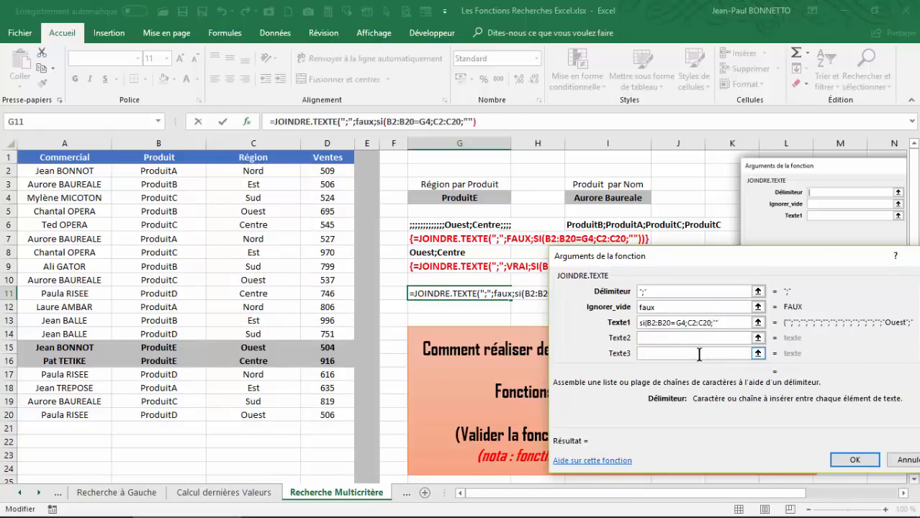
text())
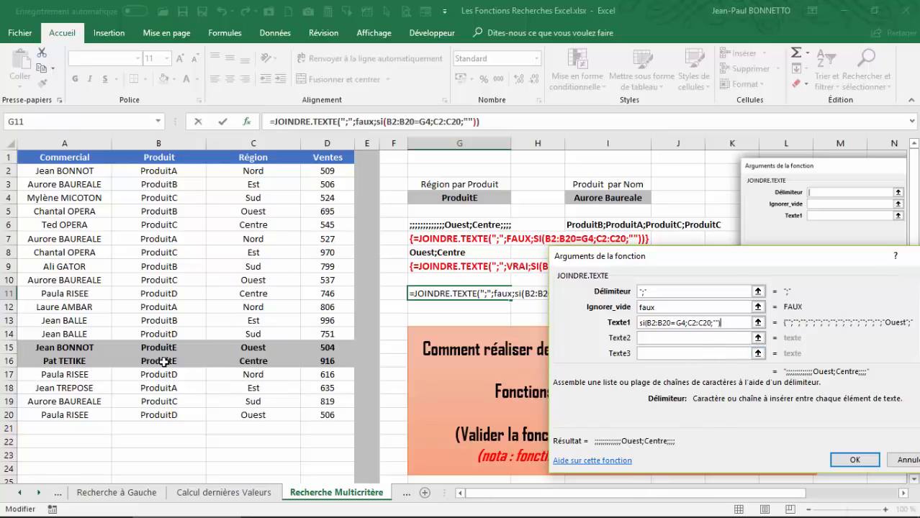
- Accept the function arguments and validate the G11 formula as an array formula
click(863, 462)
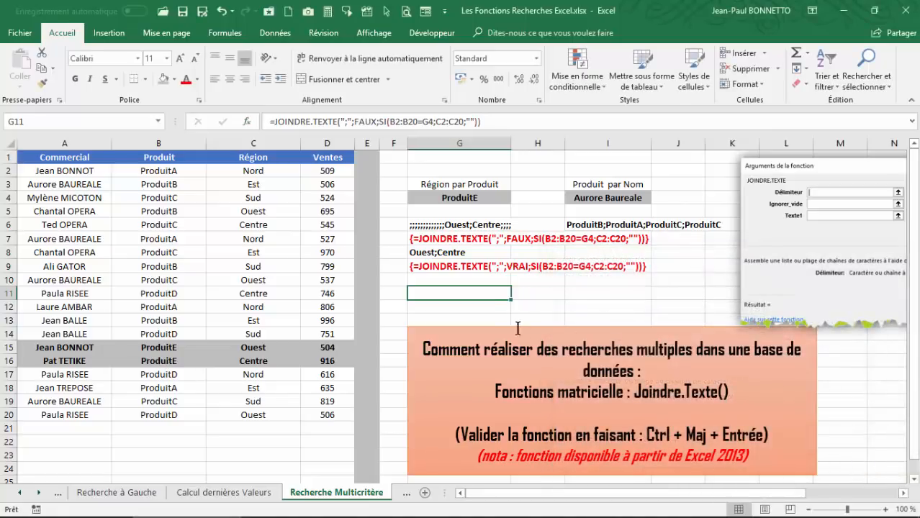
click(508, 117)
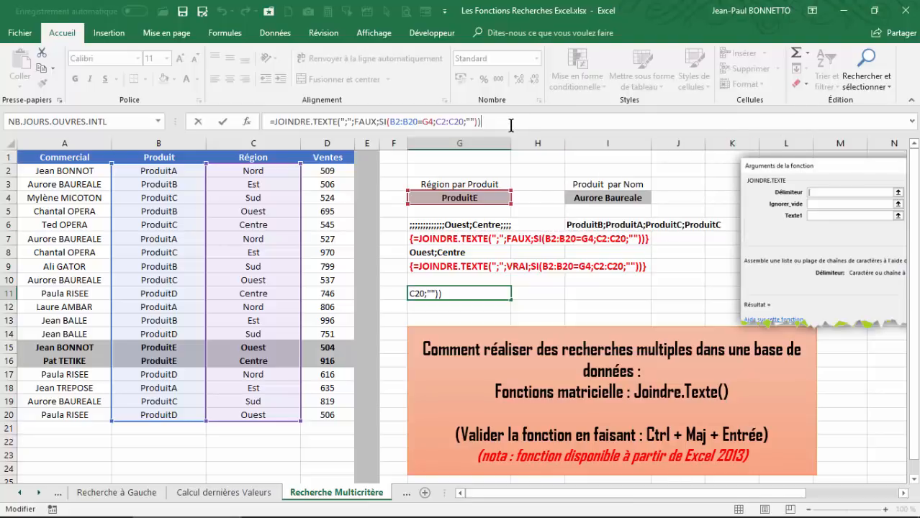
key(ctrl+shift+Return)
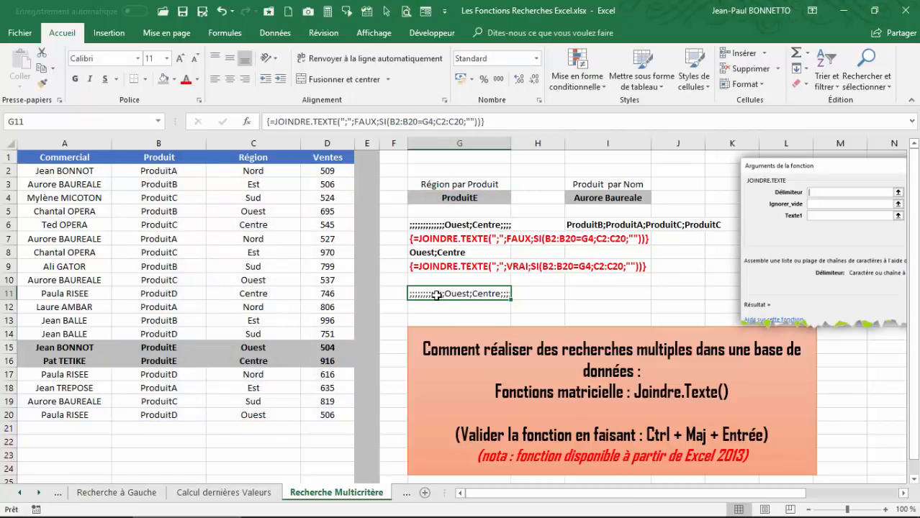
- Evaluate the B2:B20=G4;C2:C20 part of the G11 formula in place, discard the evaluation and revalidate the array formula
click(465, 122)
drag(464, 122, 389, 123)
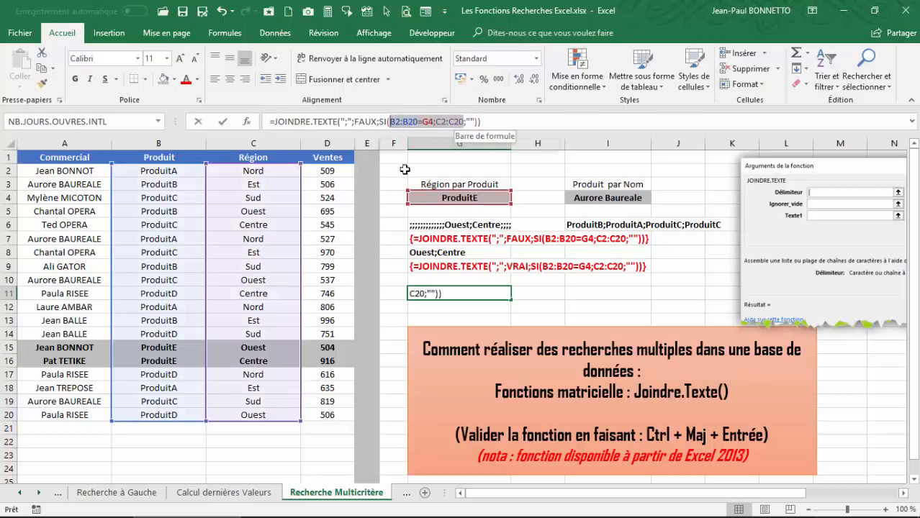
key(F9)
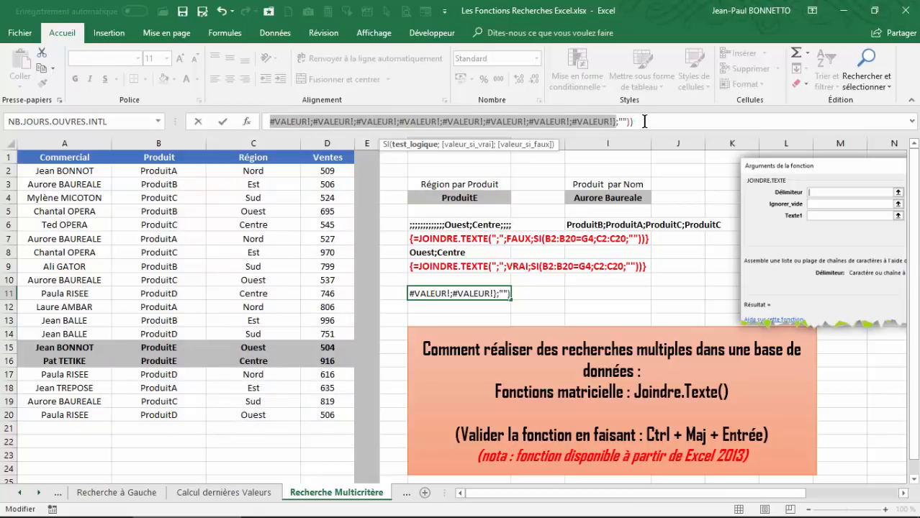
key(Escape)
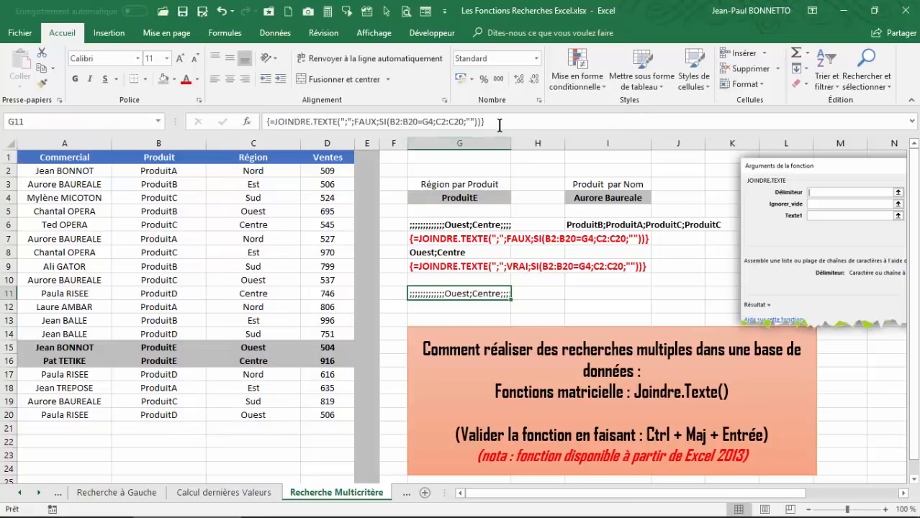
key(F2)
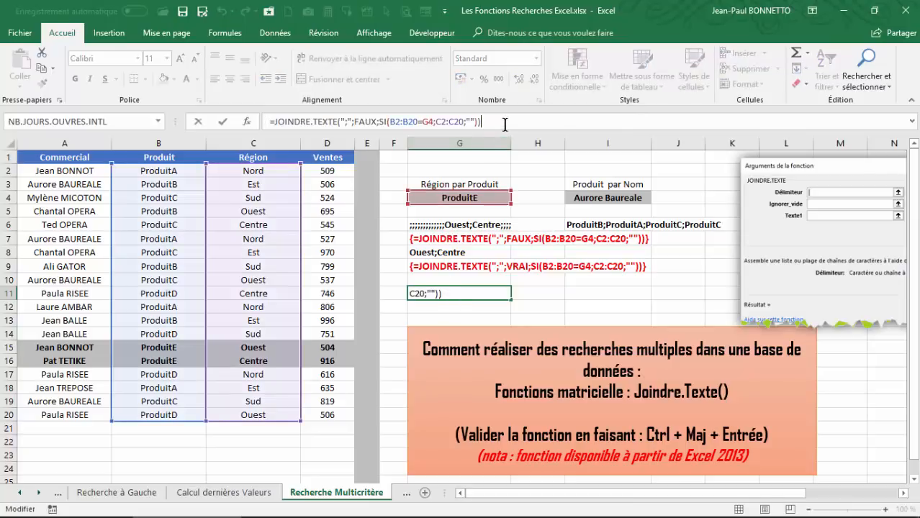
key(ctrl+shift+Return)
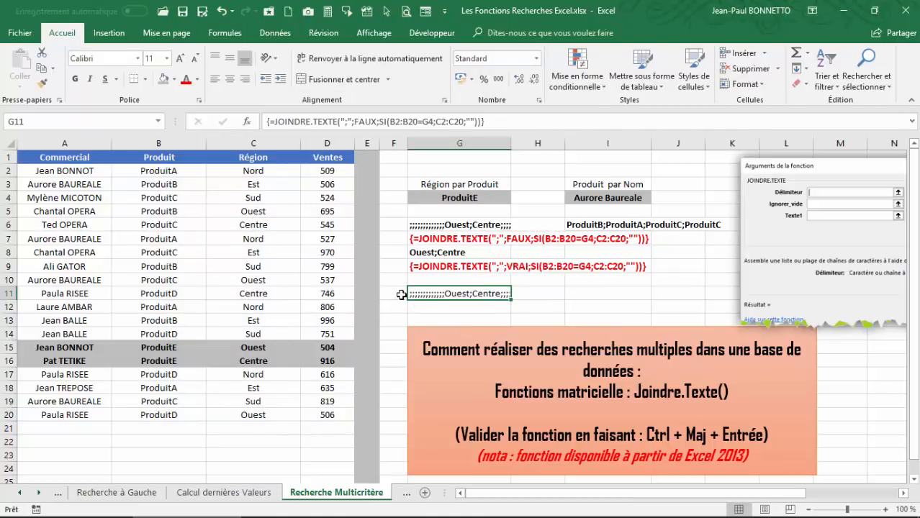
- Set the product criterion in G4 to ProduitB
click(475, 198)
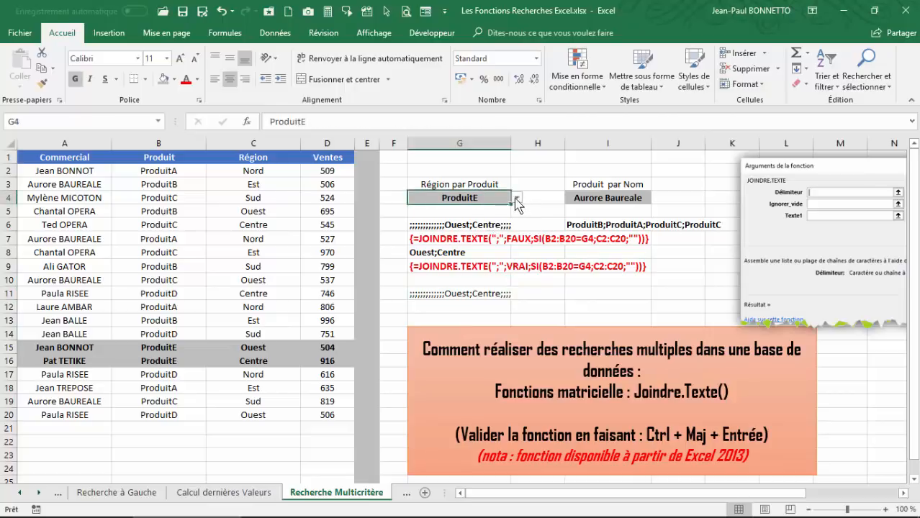
click(517, 197)
click(435, 218)
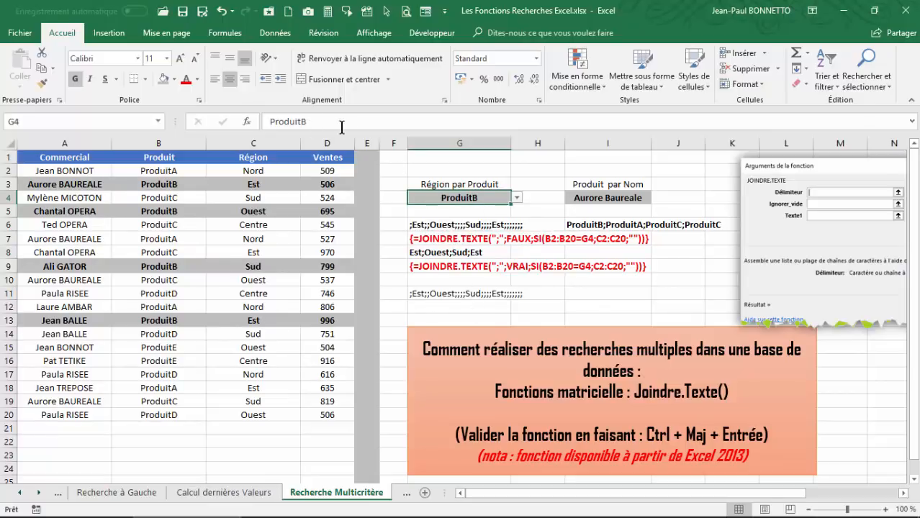
- Set the Ignorer_vide argument of the G11 JOINDRE.TEXTE formula to VRAI
click(450, 294)
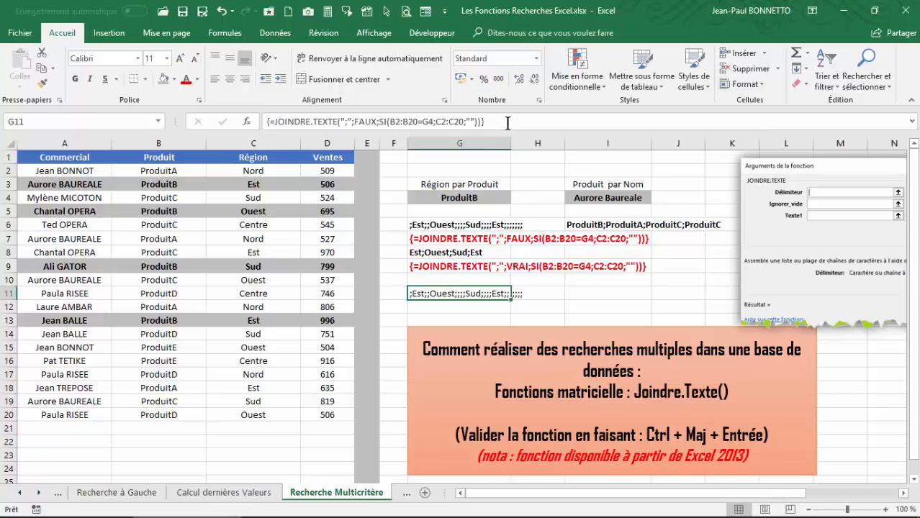
click(247, 122)
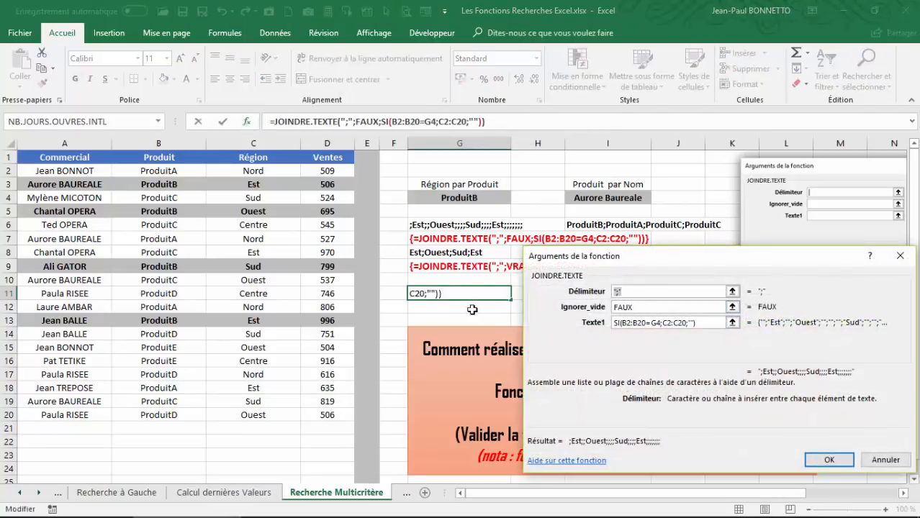
click(639, 308)
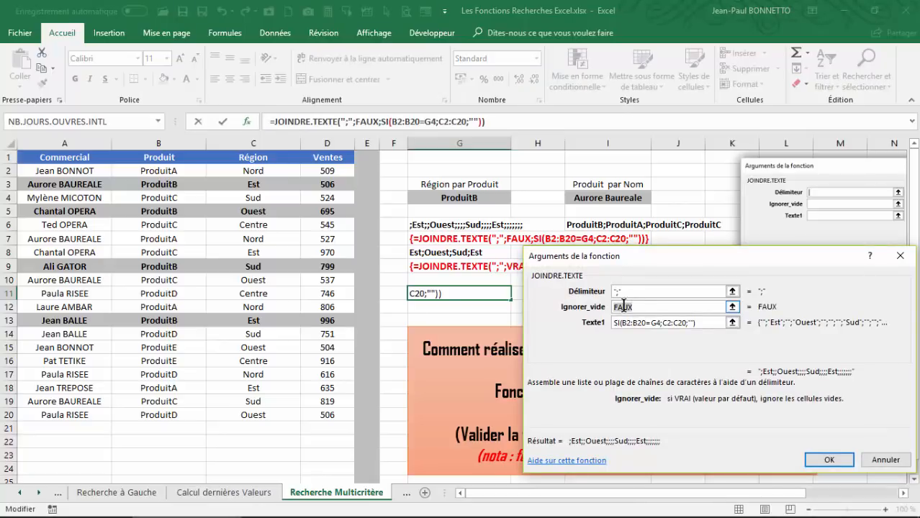
drag(622, 307, 574, 308)
text(VRAI)
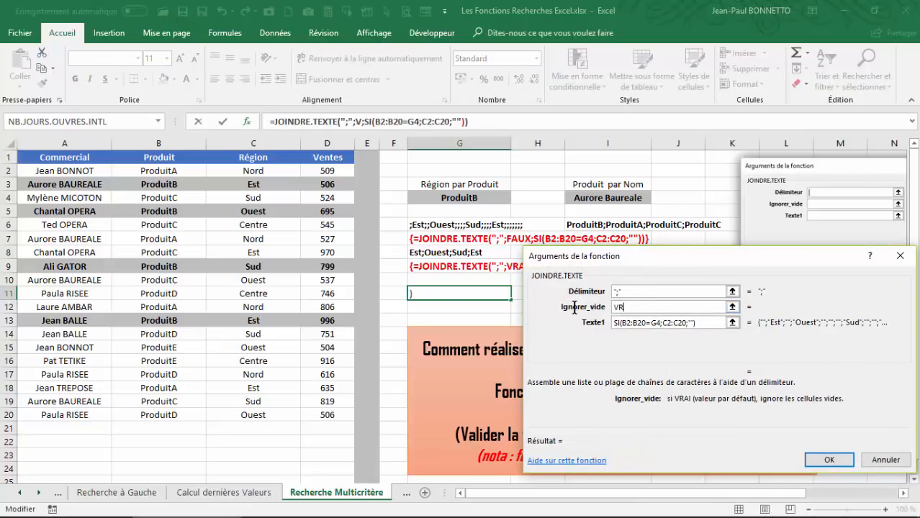
click(827, 461)
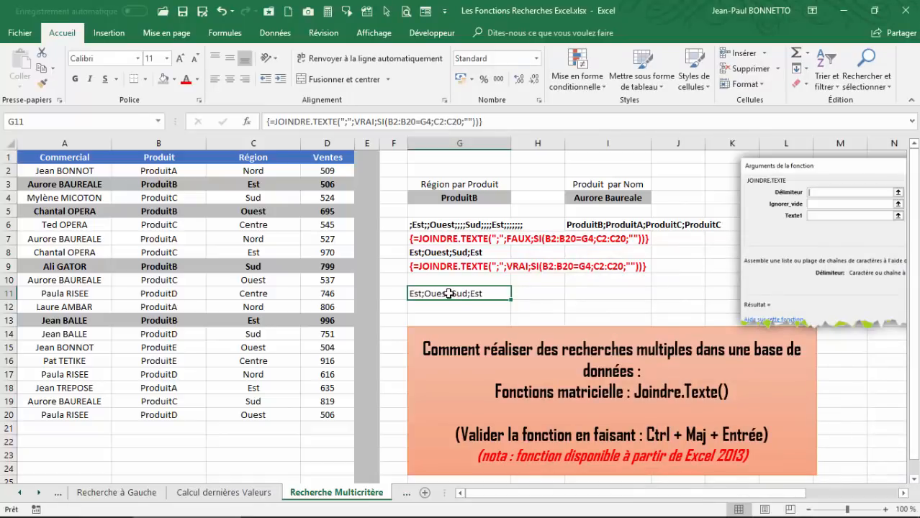
- Set the product criterion in G4 to ProduitA and revalidate the G11 formula as an array formula
click(484, 198)
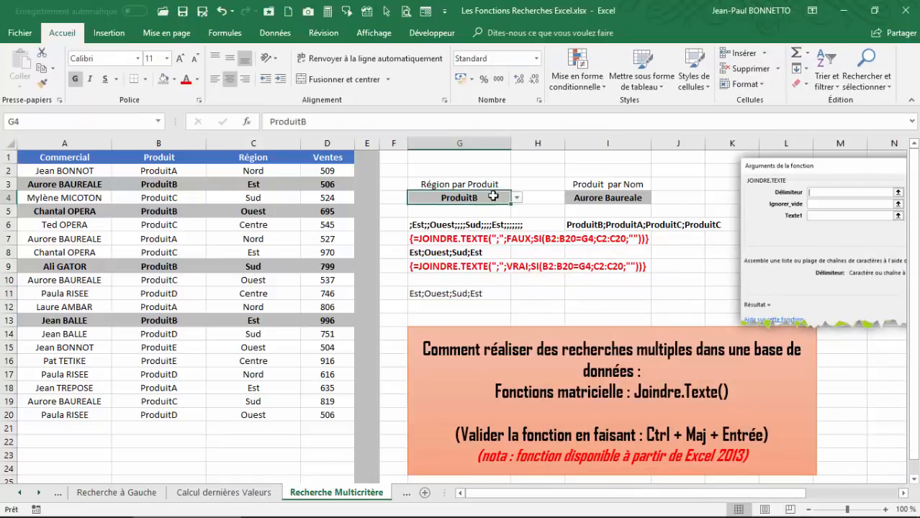
click(517, 198)
click(497, 210)
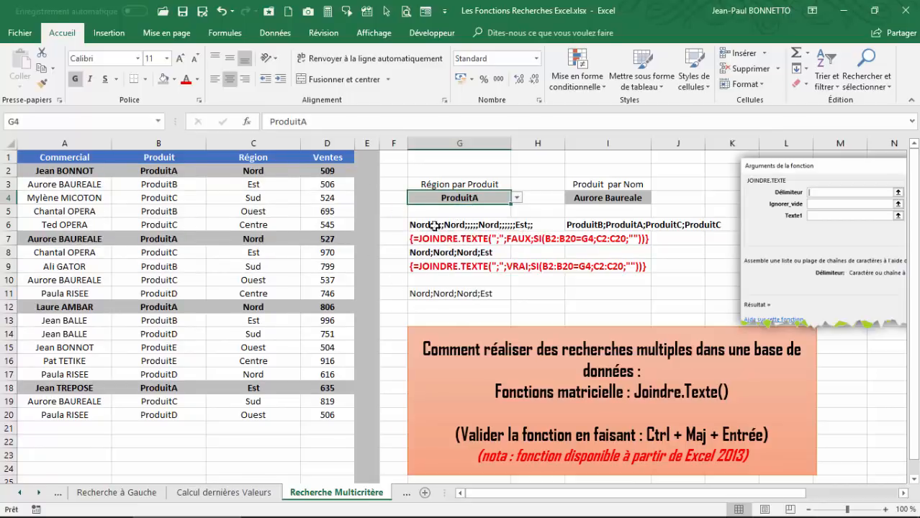
click(460, 293)
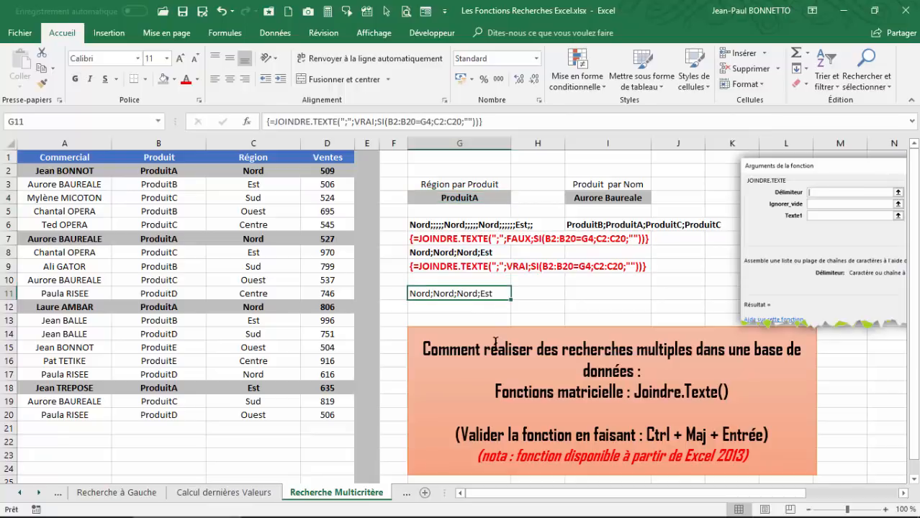
click(499, 121)
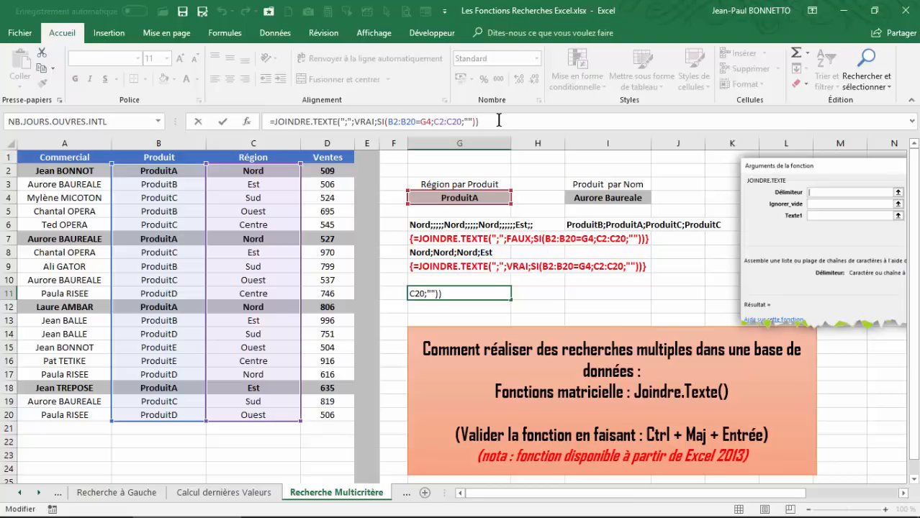
key(ctrl+shift+Return)
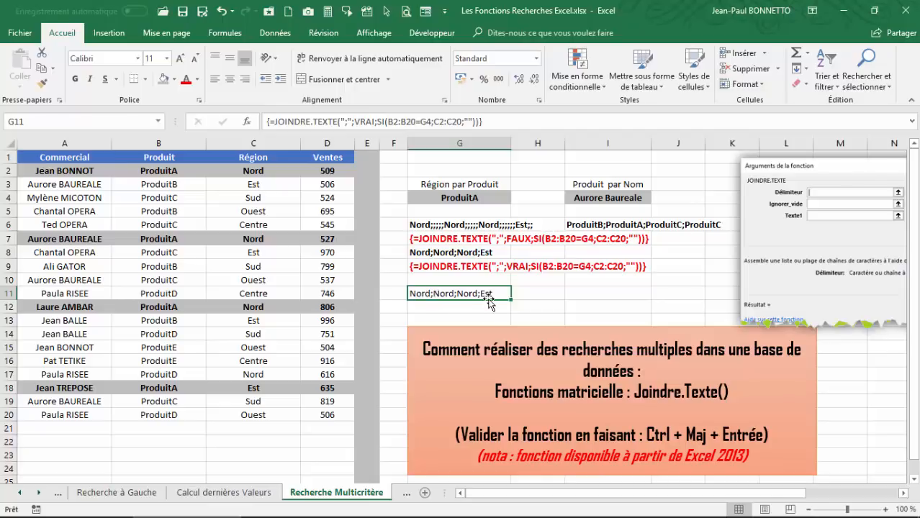
- Replace the semicolon delimiter in the G11 formula with a space and validate it as an array formula
click(347, 124)
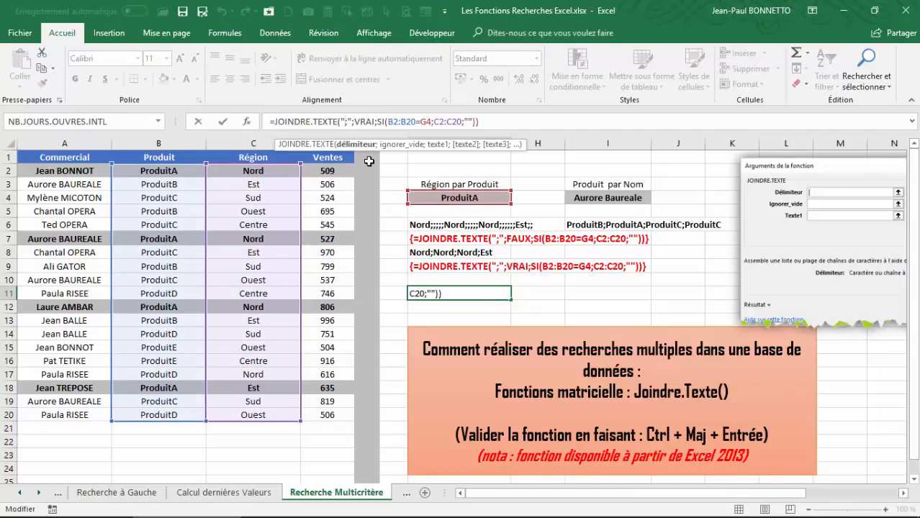
key(BackSpace)
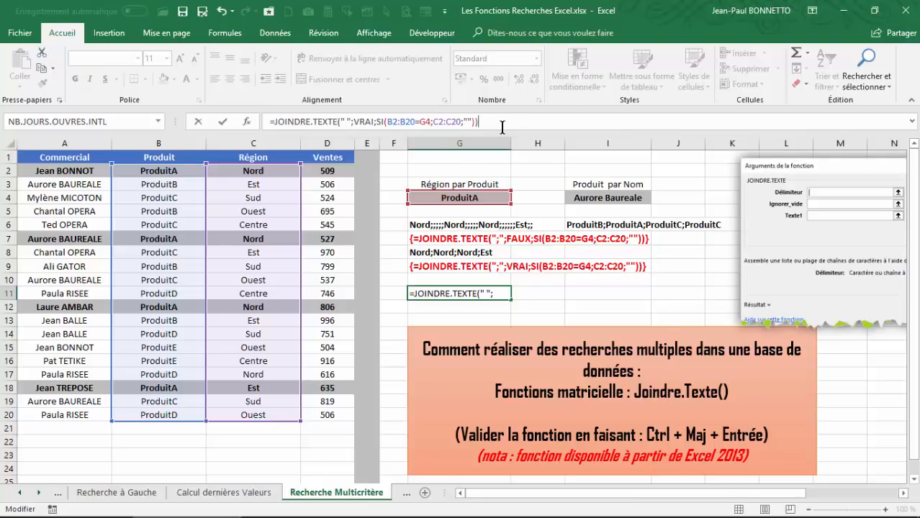
key(ctrl+shift+Return)
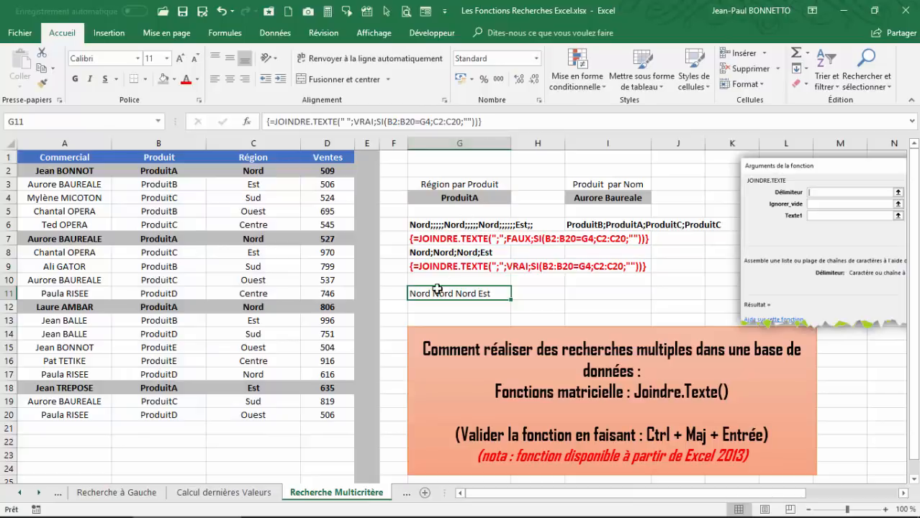
- Set the delimiter of the JOINDRE.TEXTE formula in G11 to a hyphen and validate it as an array formula
click(346, 122)
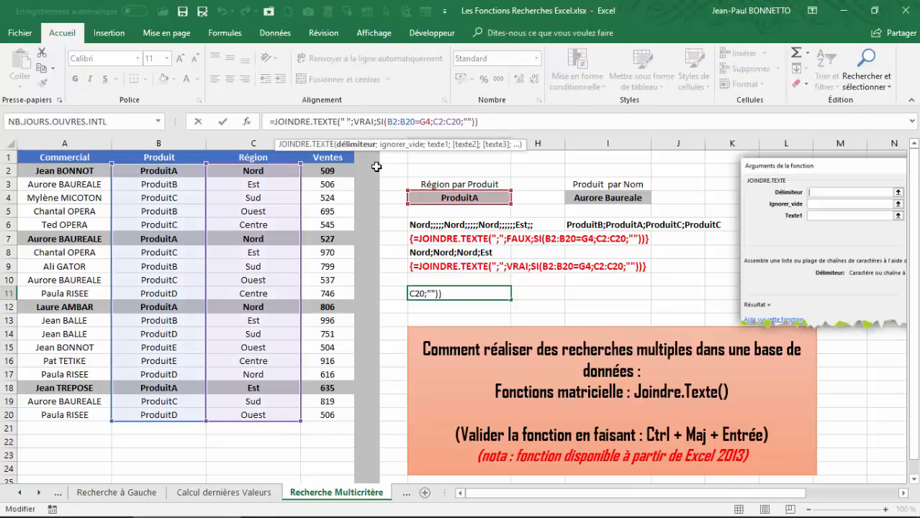
text(-)
key(Return)
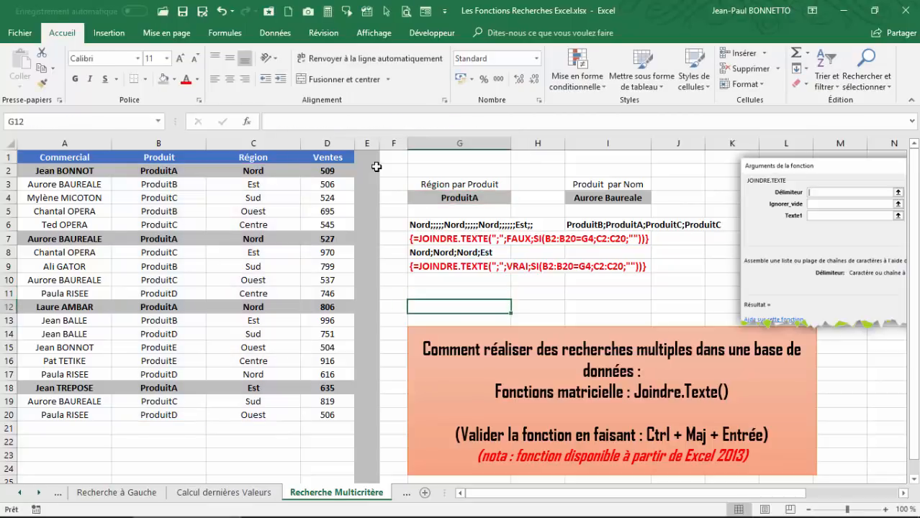
click(439, 295)
click(497, 121)
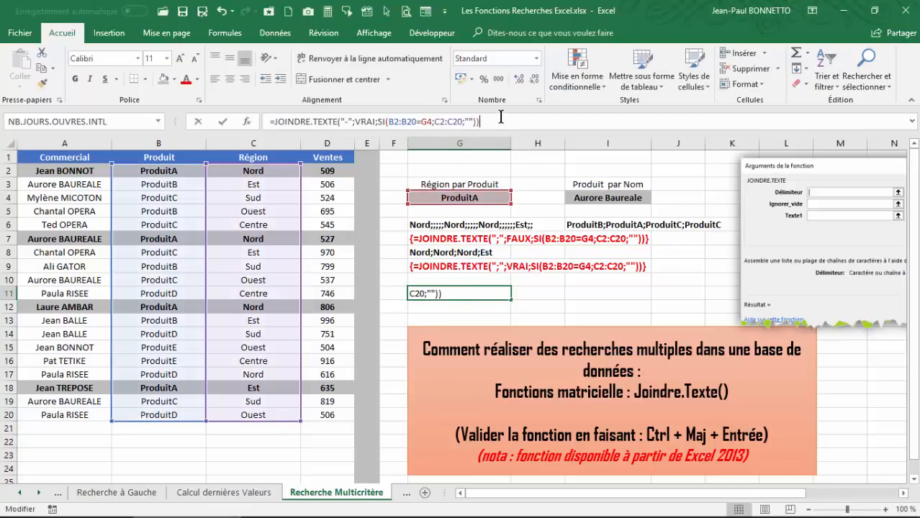
key(ctrl+shift+Return)
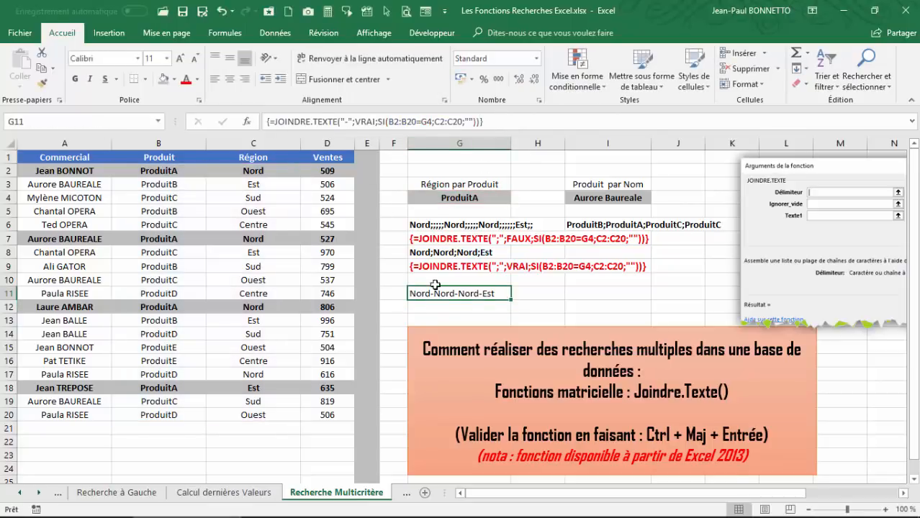
- Set the delimiter of the G11 formula to a semicolon and revalidate it as an array formula
double_click(344, 121)
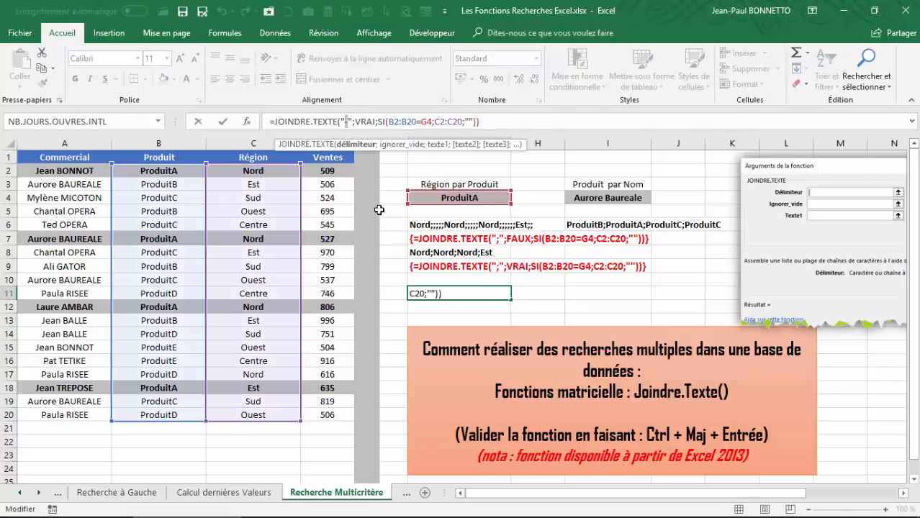
text(;)
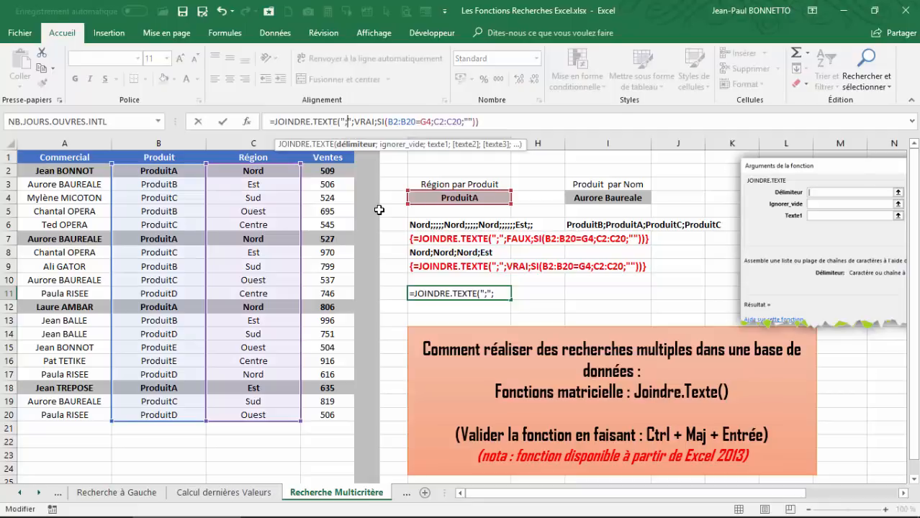
key(ctrl+shift+Return)
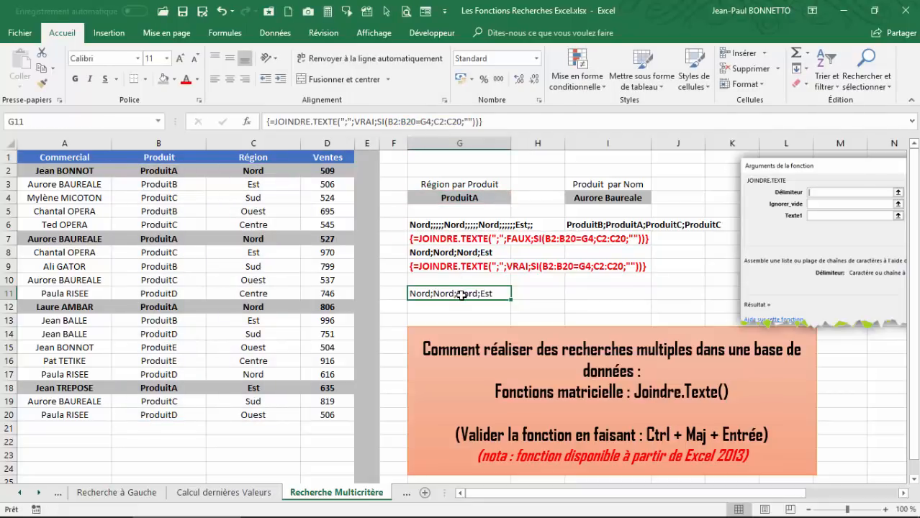
- Start a JOINDRE.TEXTE function in I11 with ";" as Délimiteur and VRAI as Ignorer_vide
click(598, 202)
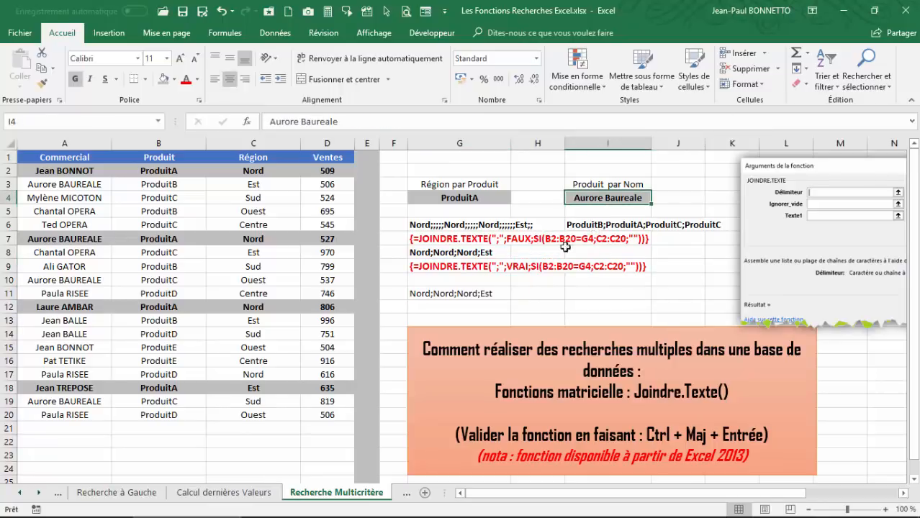
click(583, 295)
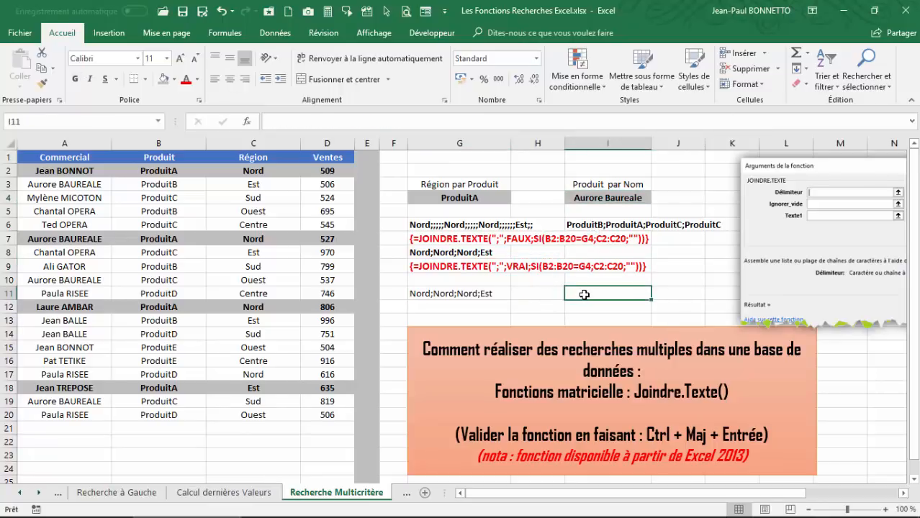
text(=joi)
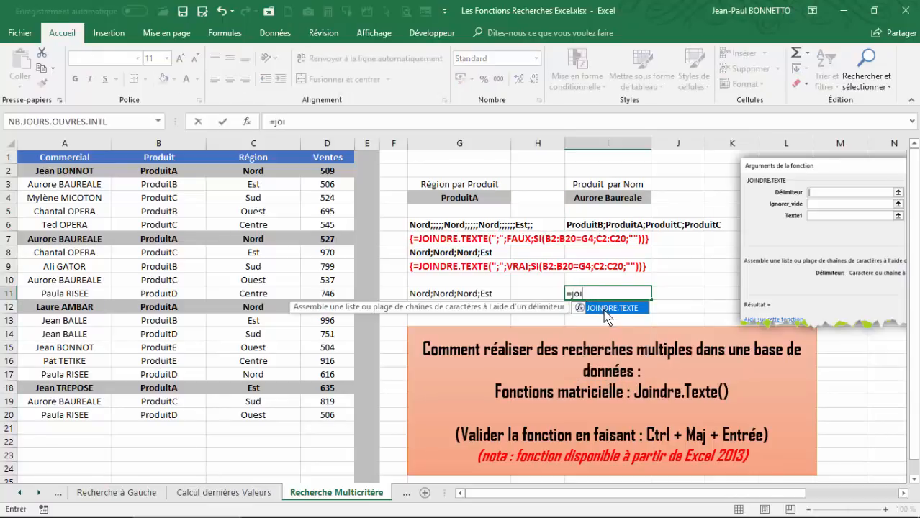
double_click(605, 310)
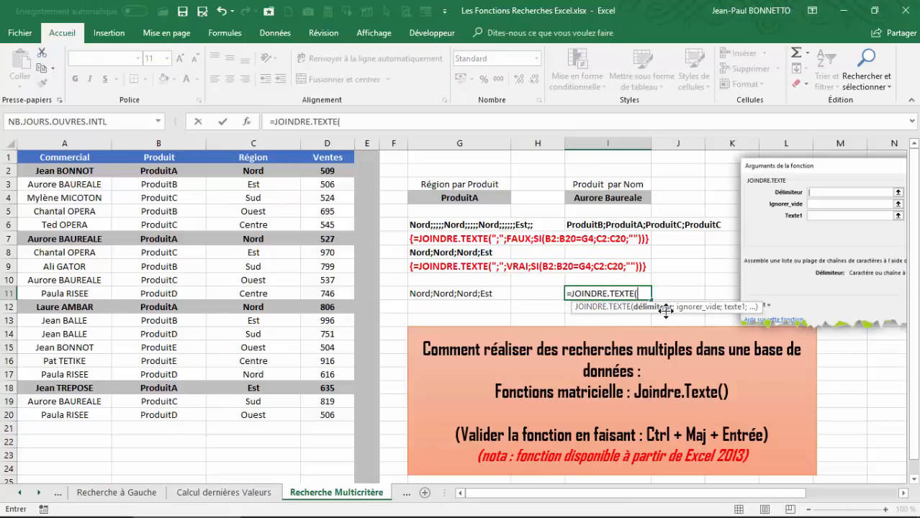
click(247, 121)
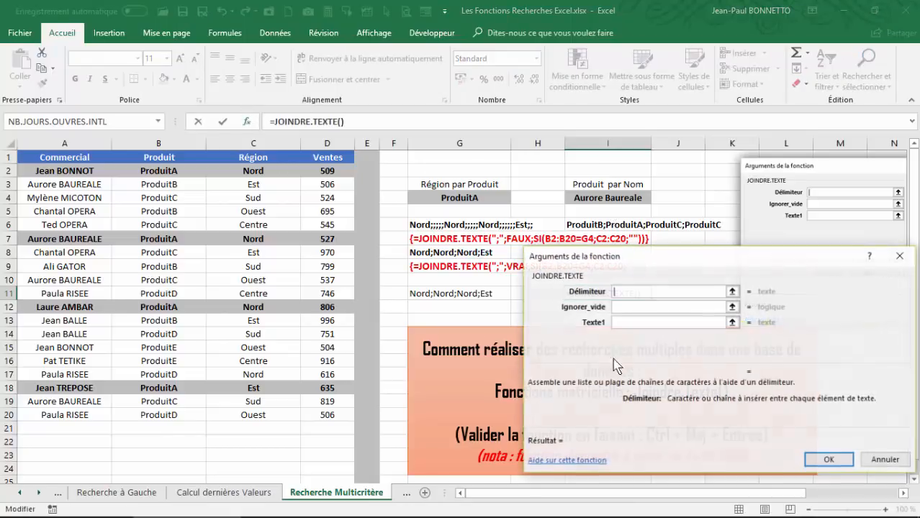
drag(702, 268, 577, 332)
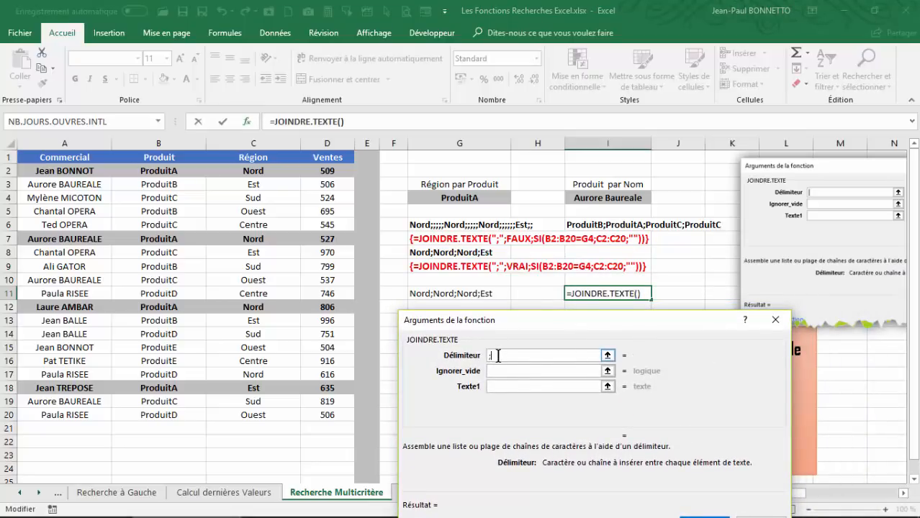
click(504, 371)
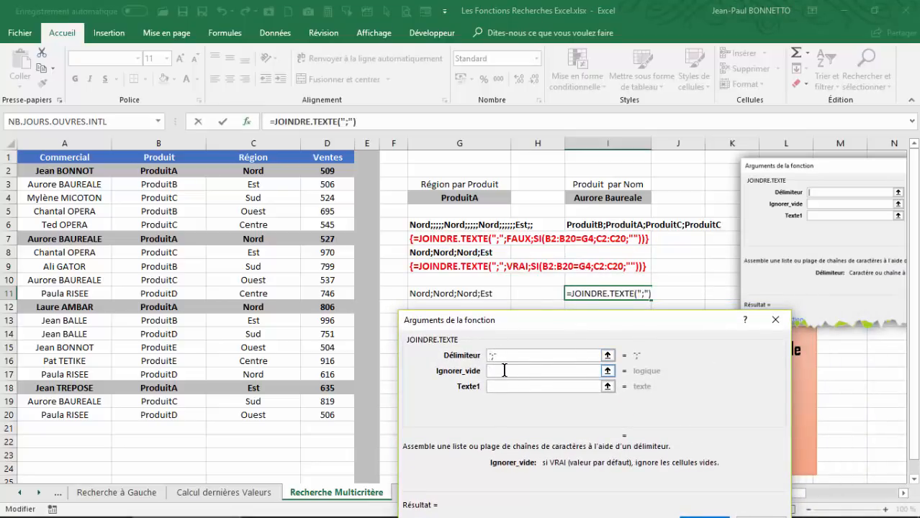
text(vrai)
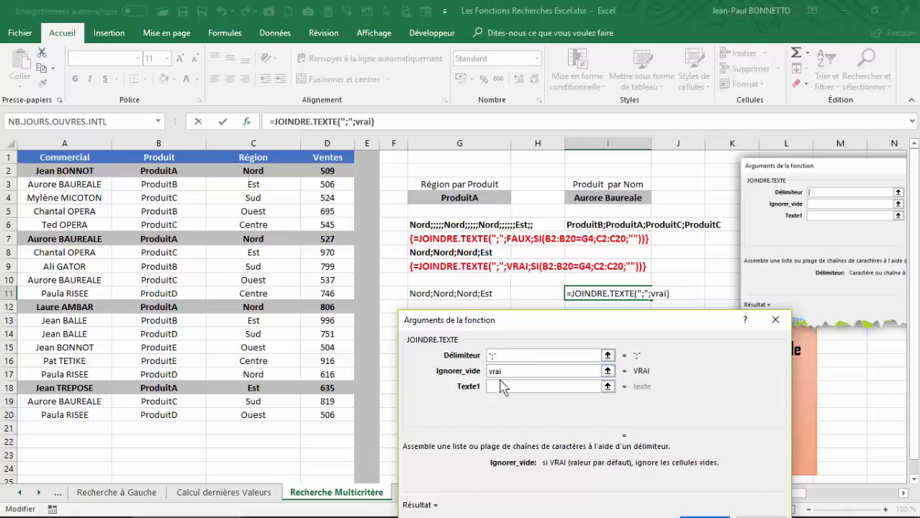
- Set Texte1 of the I11 function to si(A2:A20=I4;B2:B20;"") and validate it as an array formula
click(503, 386)
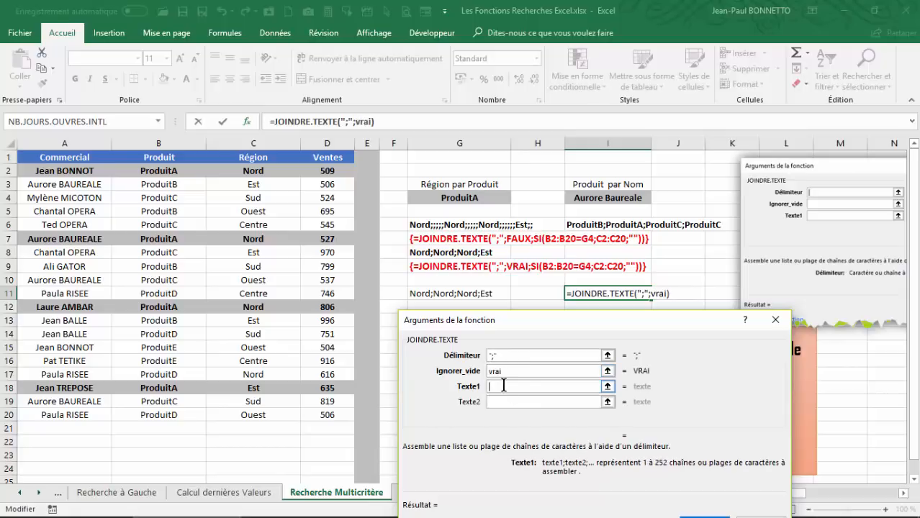
text(si(A2)
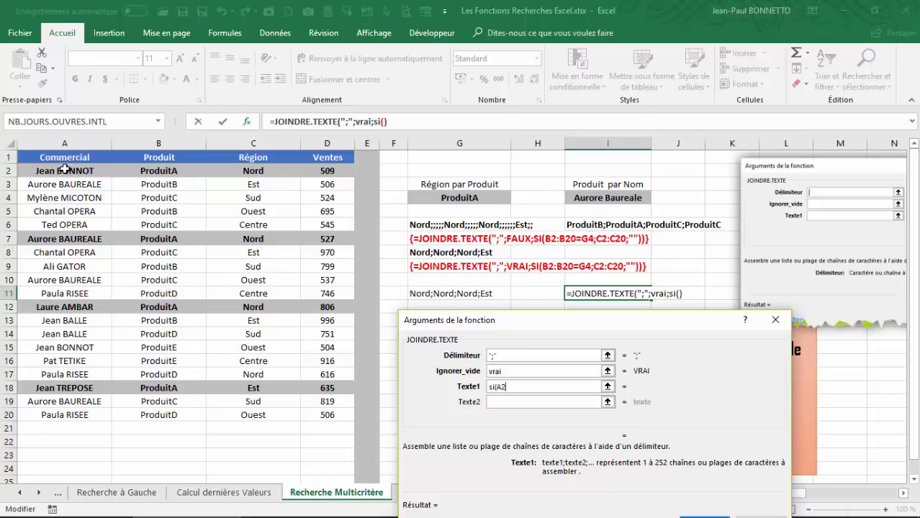
drag(63, 170, 64, 403)
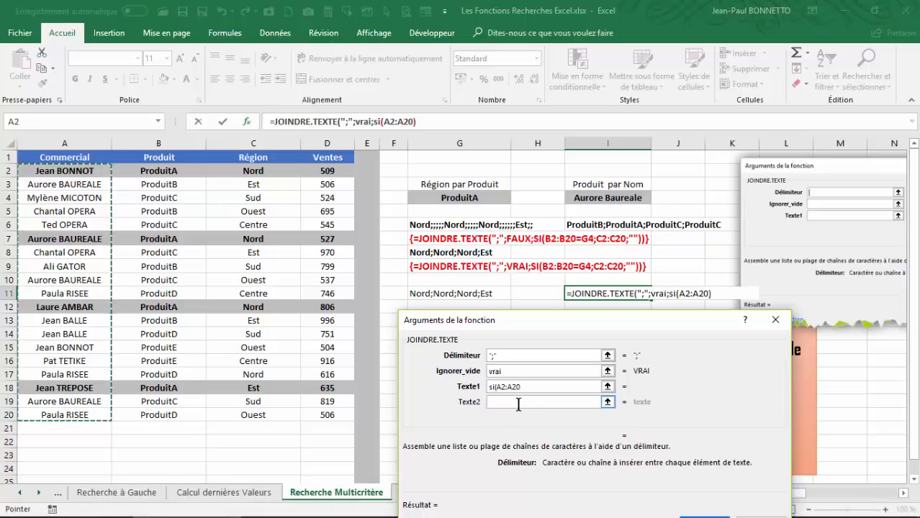
text(=)
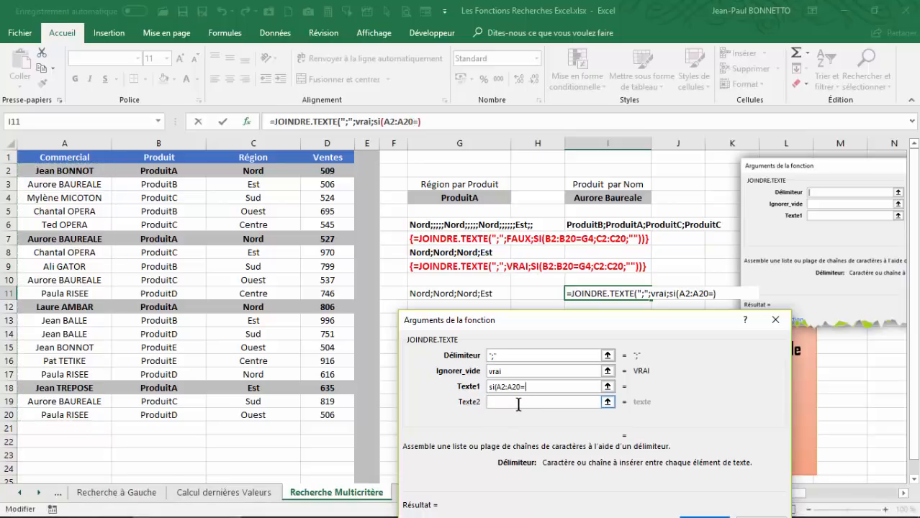
click(610, 198)
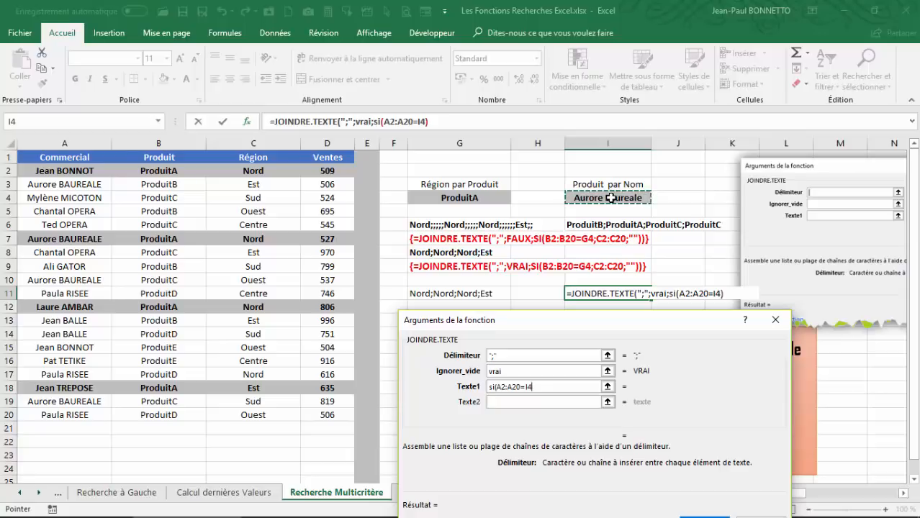
text(;)
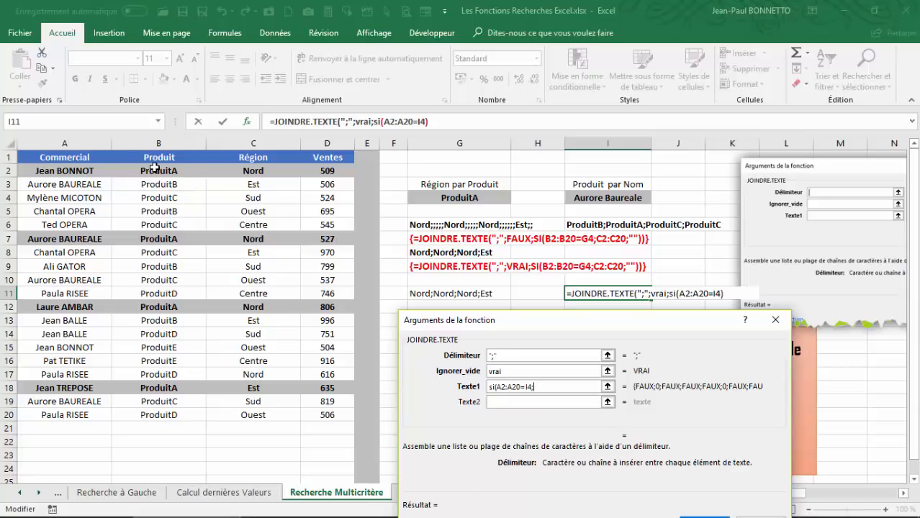
drag(156, 169, 160, 416)
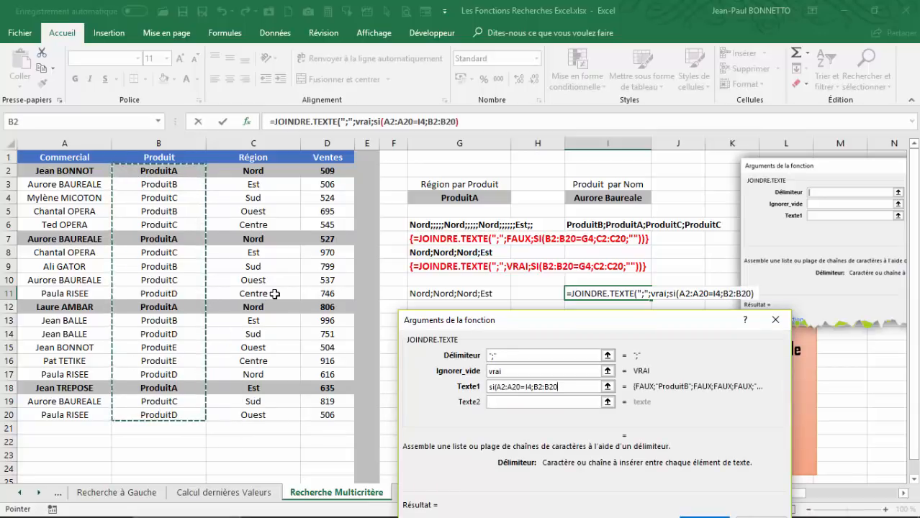
text(;""))
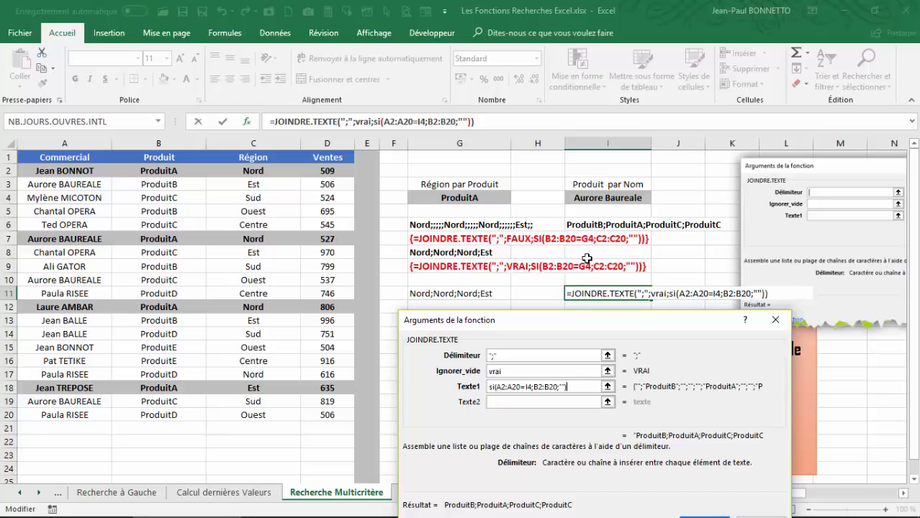
key(ctrl+shift+Return)
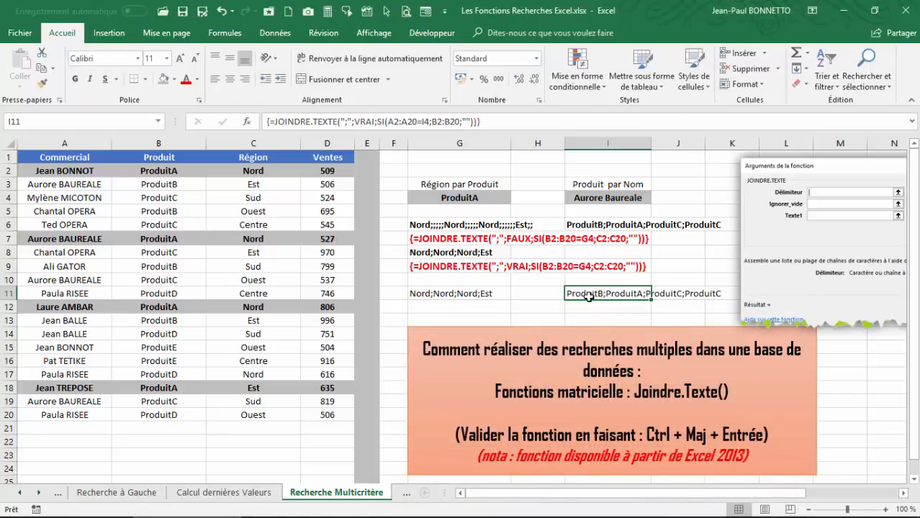
- Compare the array formula in I11 with the reference formula in I6
click(70, 173)
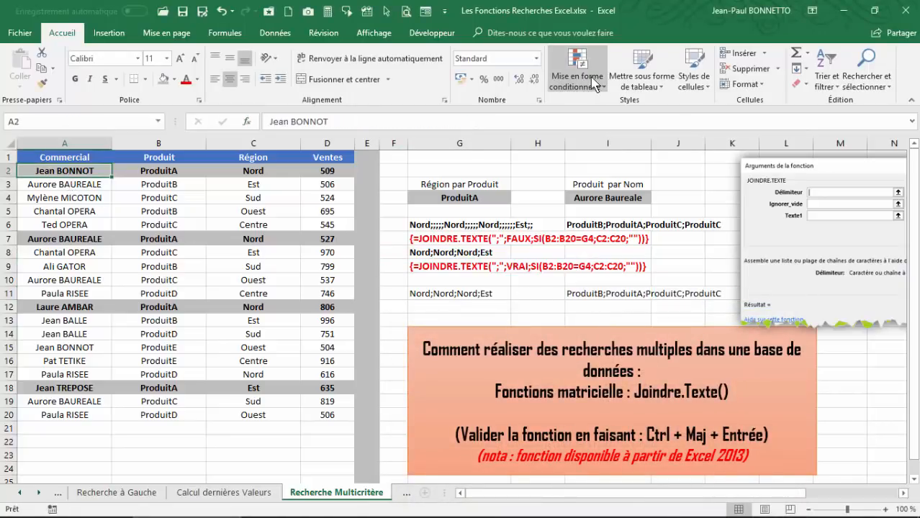
click(580, 293)
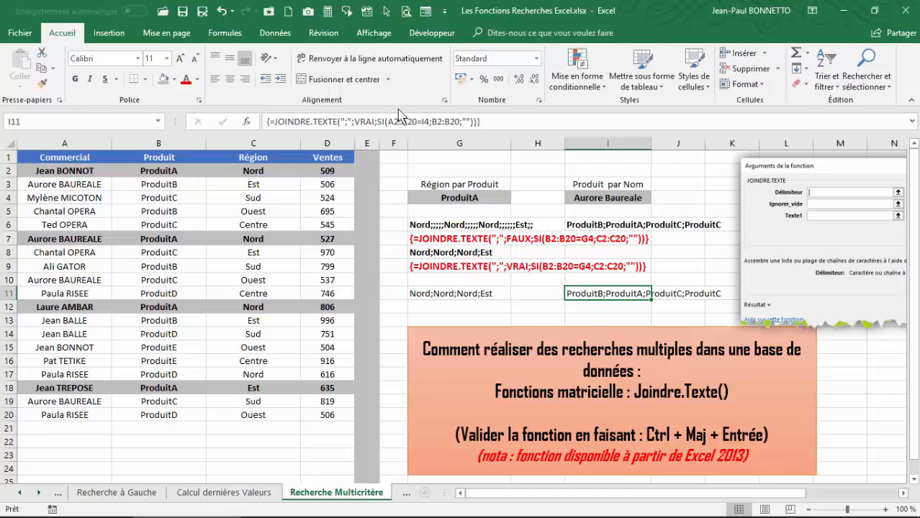
click(583, 225)
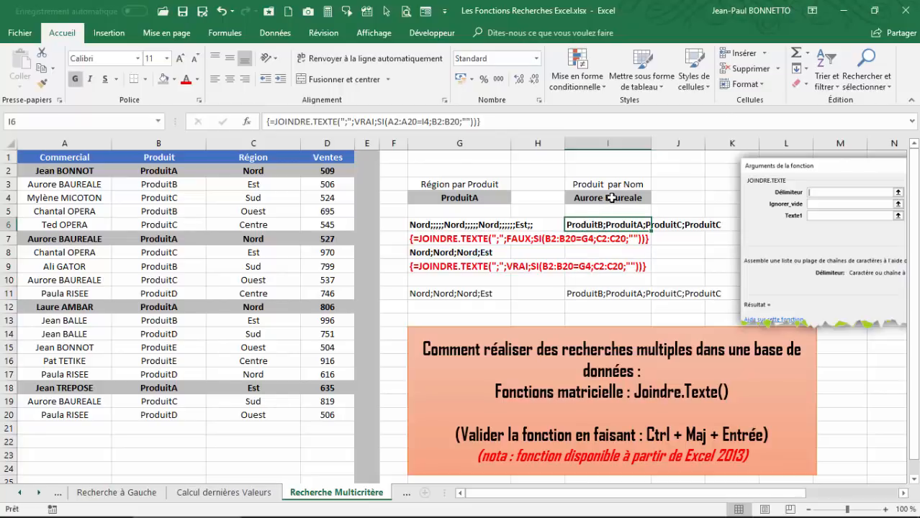
click(586, 294)
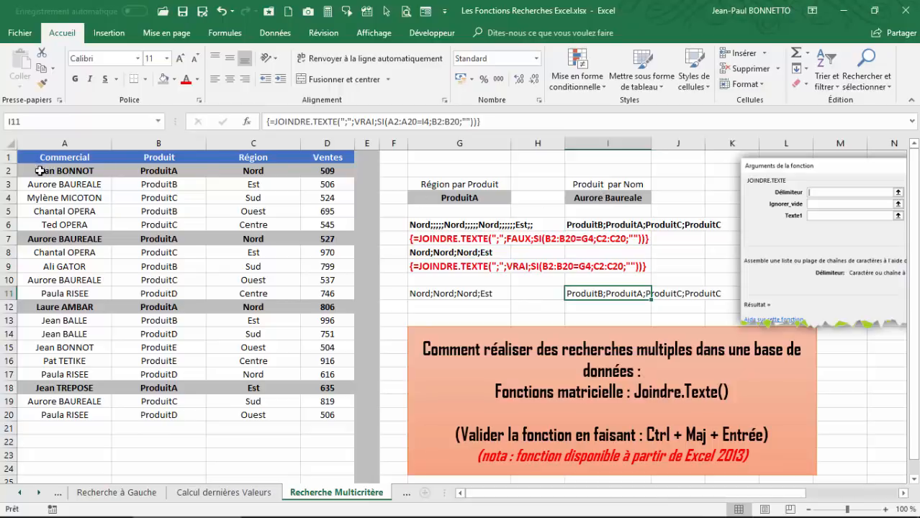
- Create a new conditional formatting rule for A2:D20 that uses a formula to determine which cells to format
drag(40, 171, 317, 415)
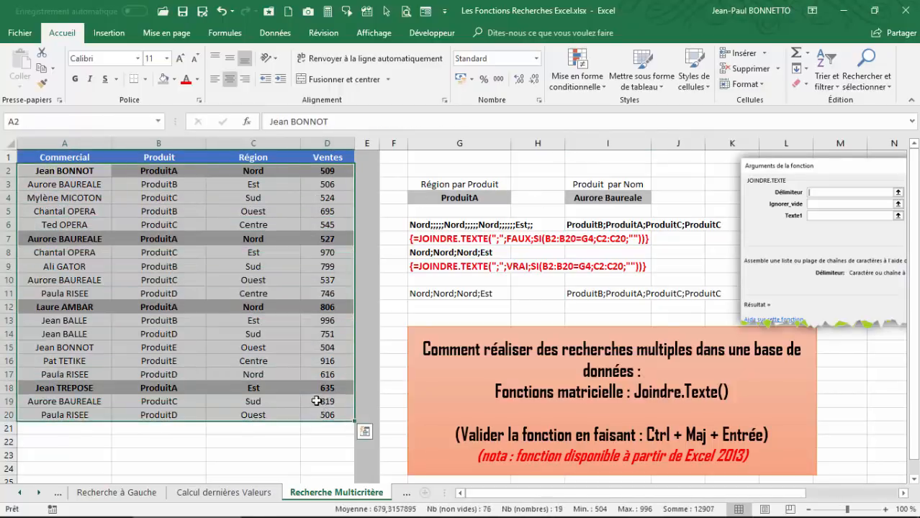
click(589, 84)
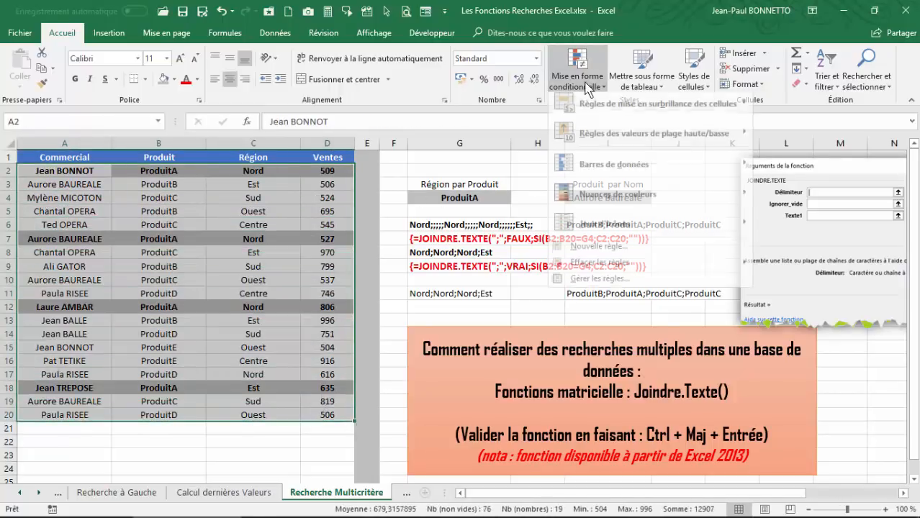
click(598, 252)
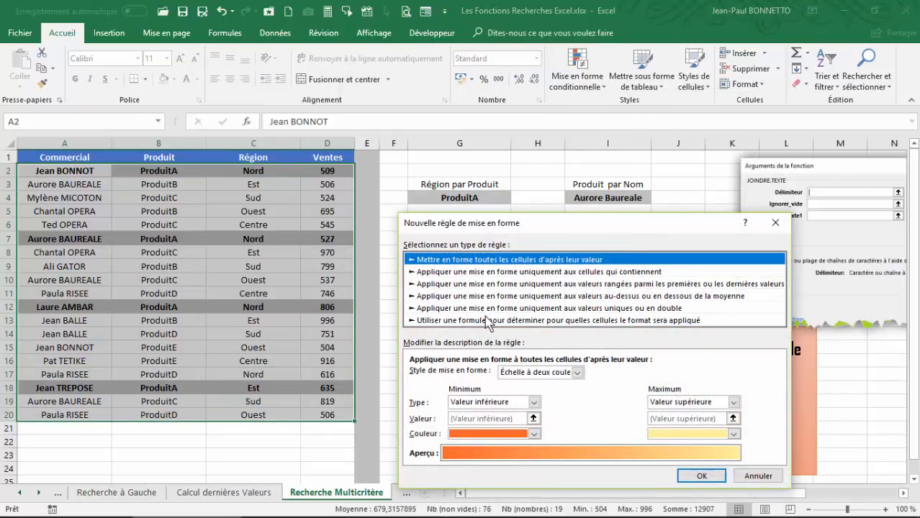
click(488, 321)
click(422, 375)
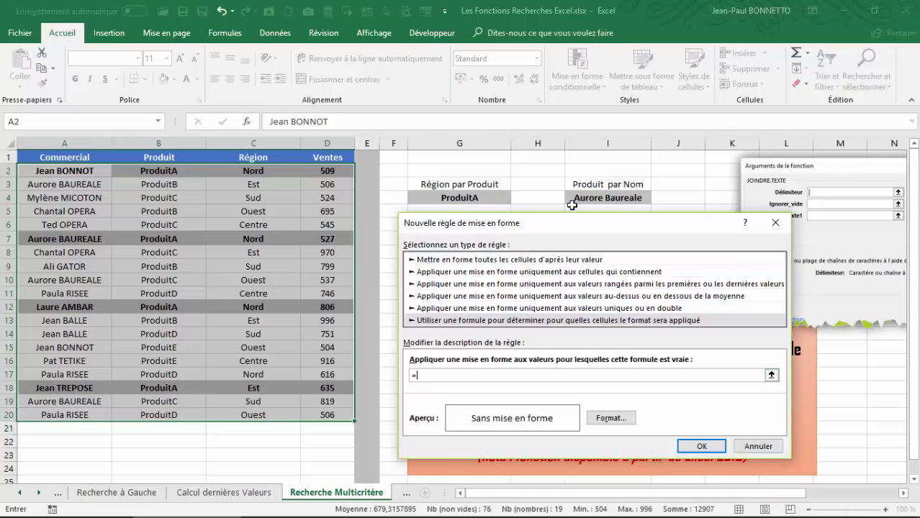
- Enter =$I$4=$A2 as the formula of the new conditional formatting rule
text(=)
drag(564, 234, 564, 251)
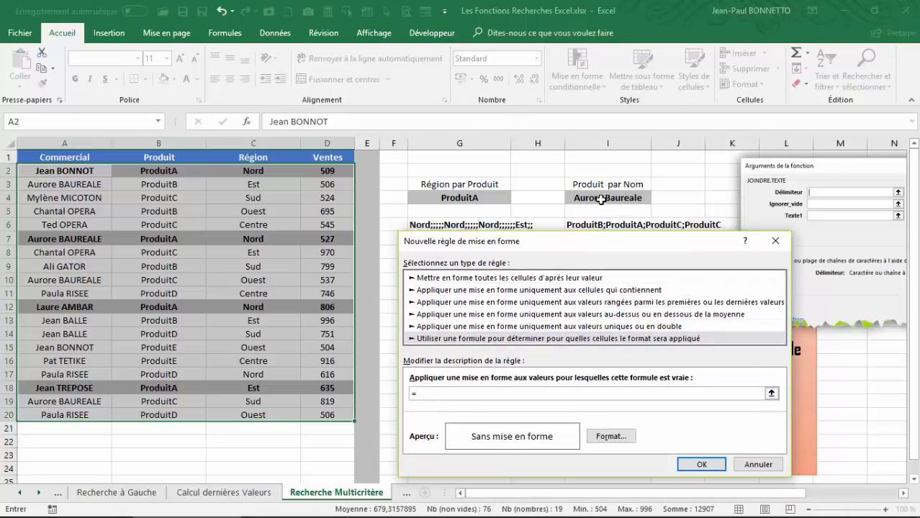
click(603, 198)
text(=)
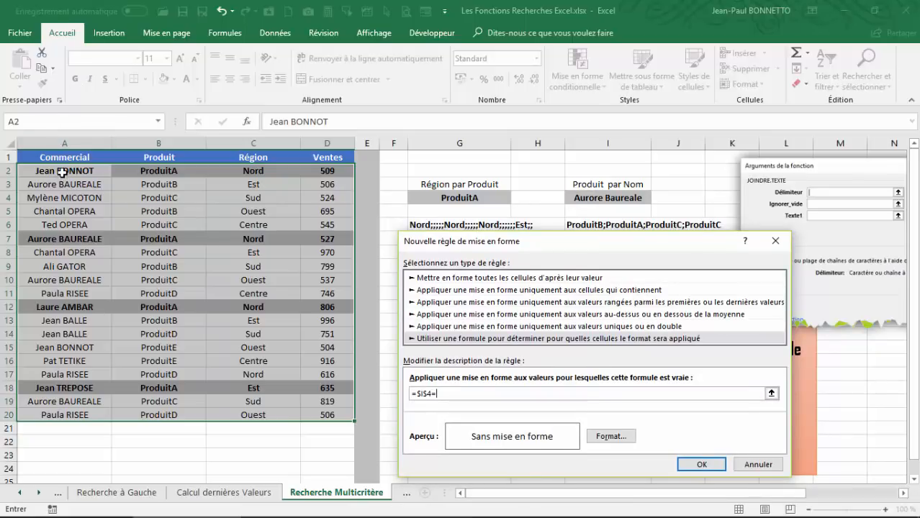
key(F4)
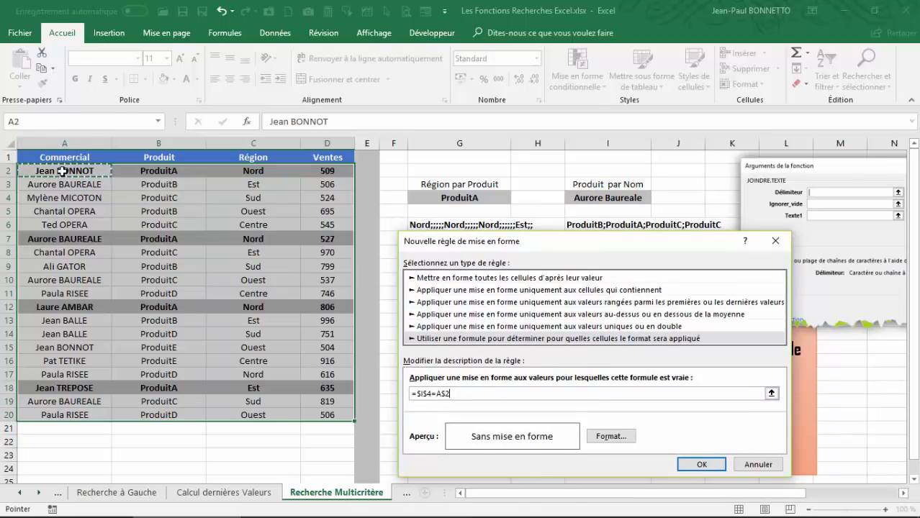
key(F4)
- Give the rule a light gold fill with the Gras font style and apply it to A2:D20
click(611, 437)
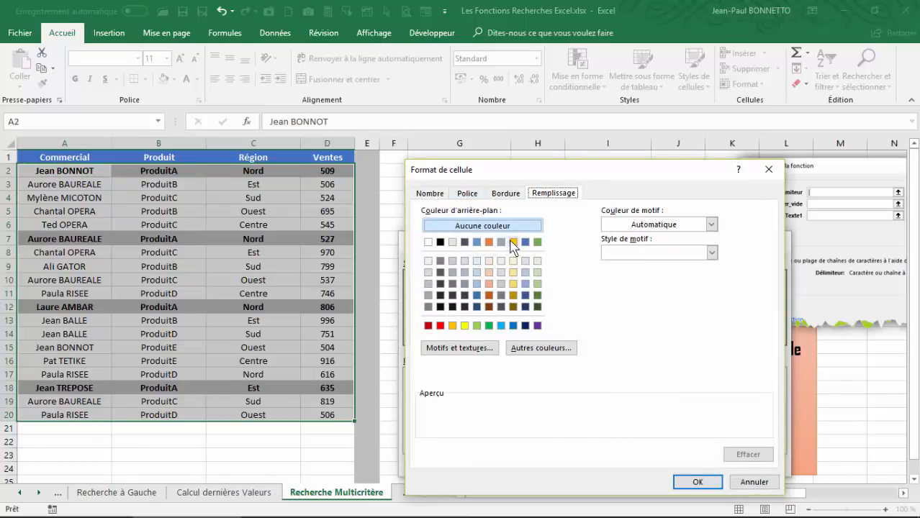
click(513, 272)
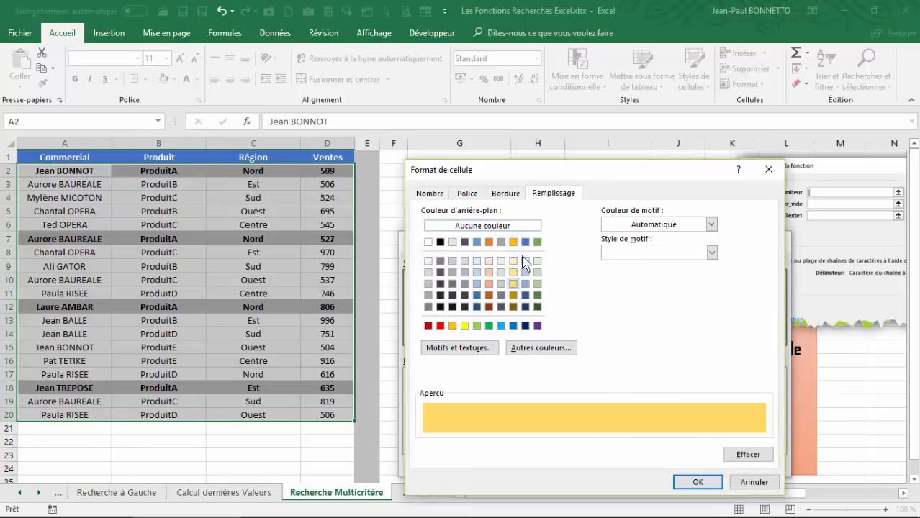
click(467, 194)
click(618, 254)
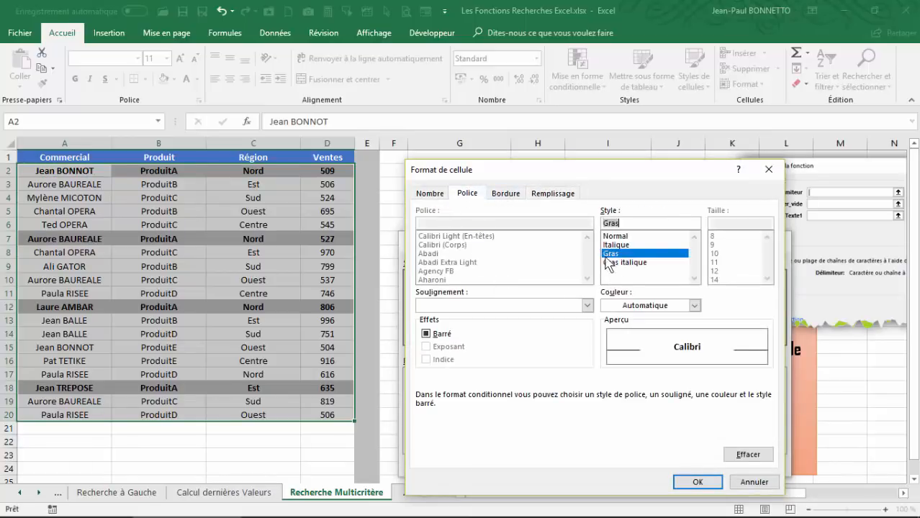
click(697, 483)
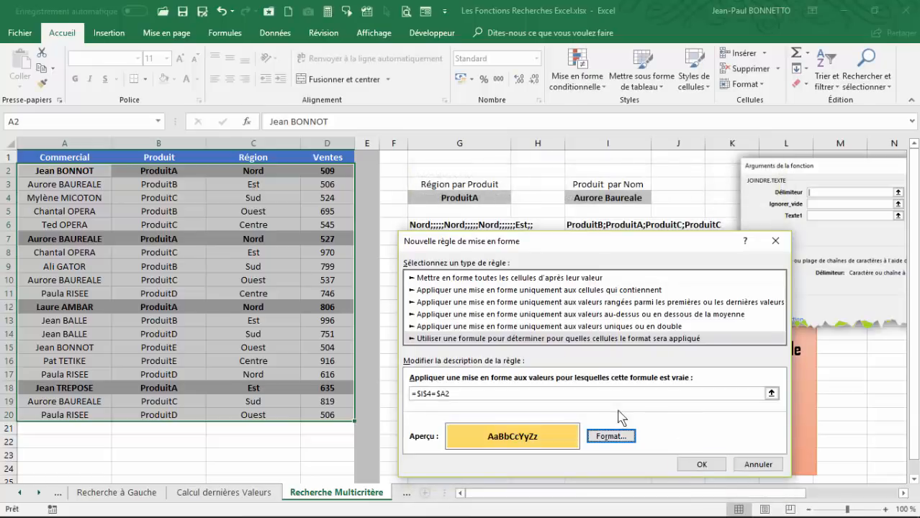
click(700, 464)
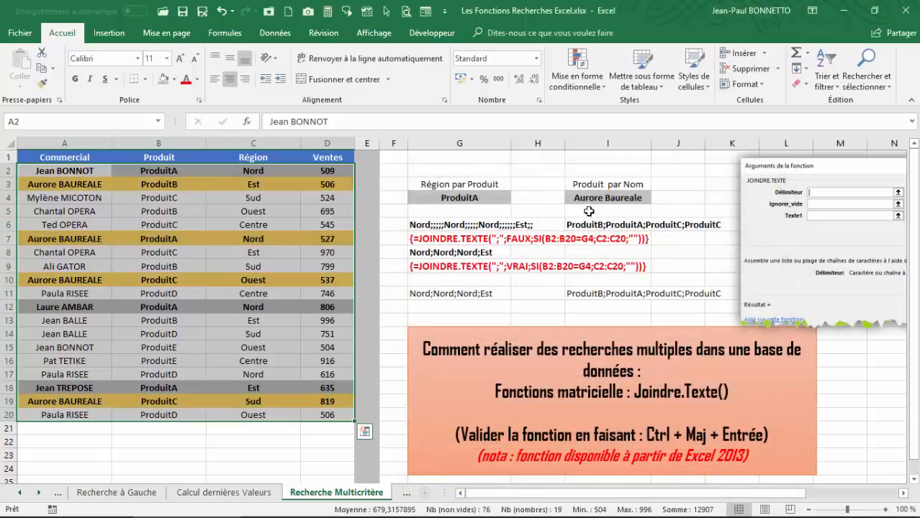
- Make the product list in I11 bold and compare it with the products in the highlighted rows
click(596, 201)
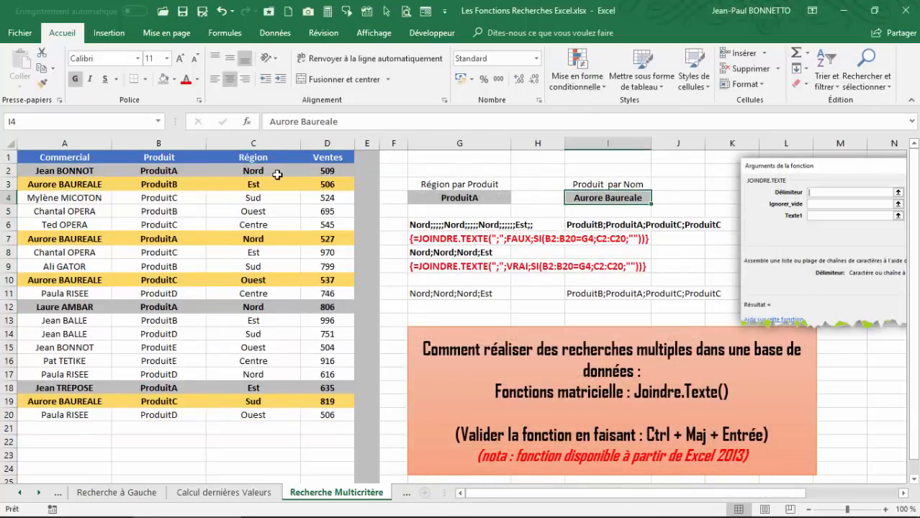
click(168, 186)
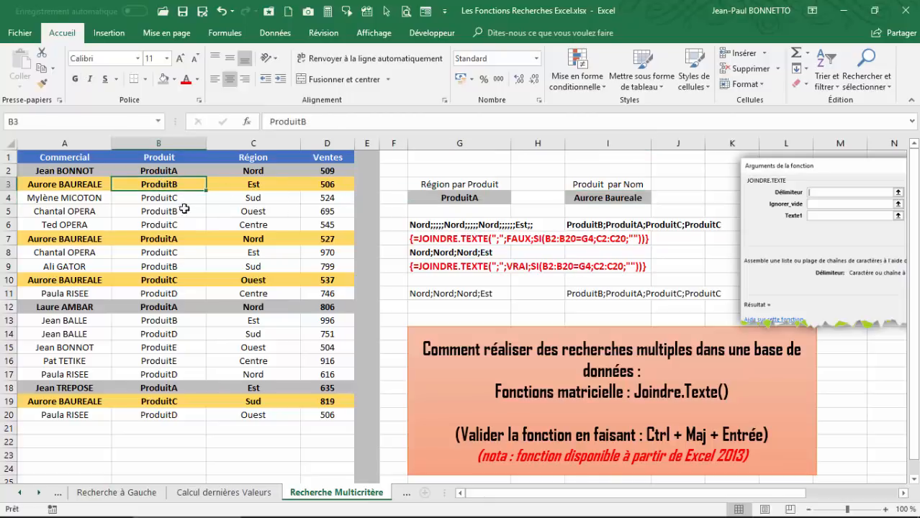
click(583, 294)
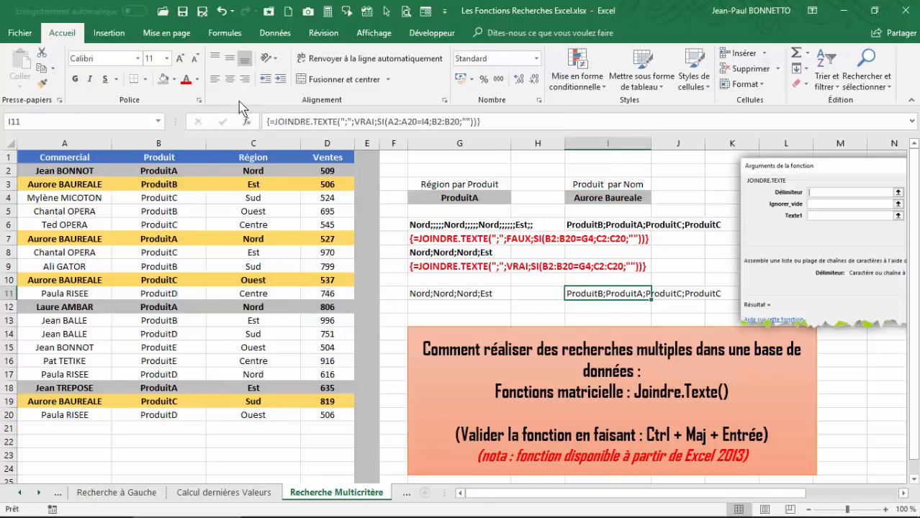
click(74, 78)
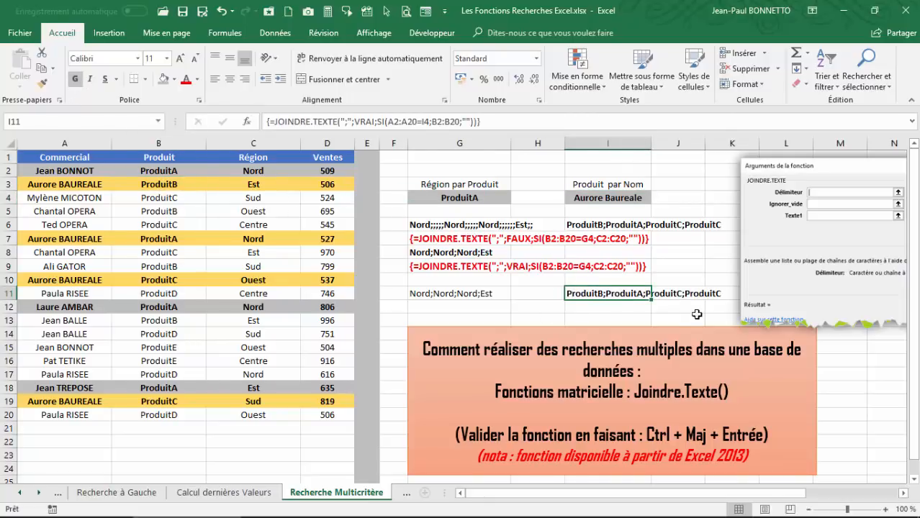
click(155, 237)
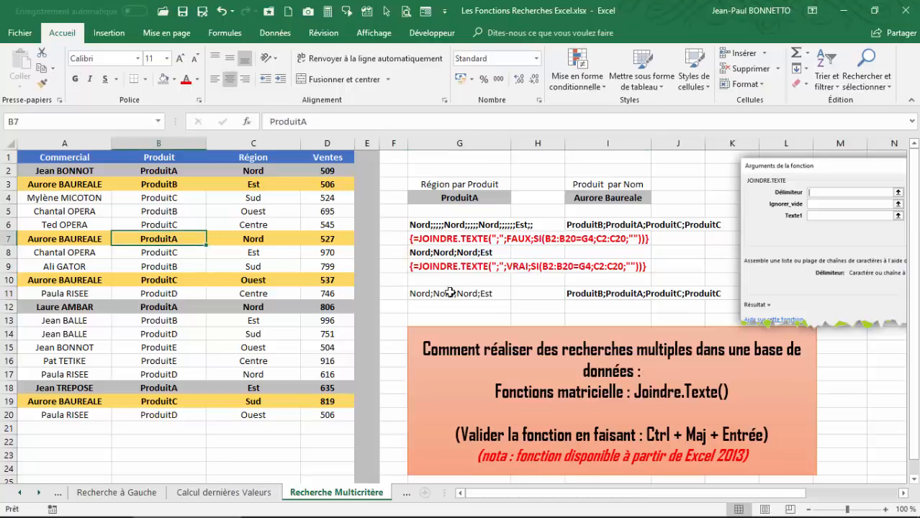
click(157, 281)
click(661, 297)
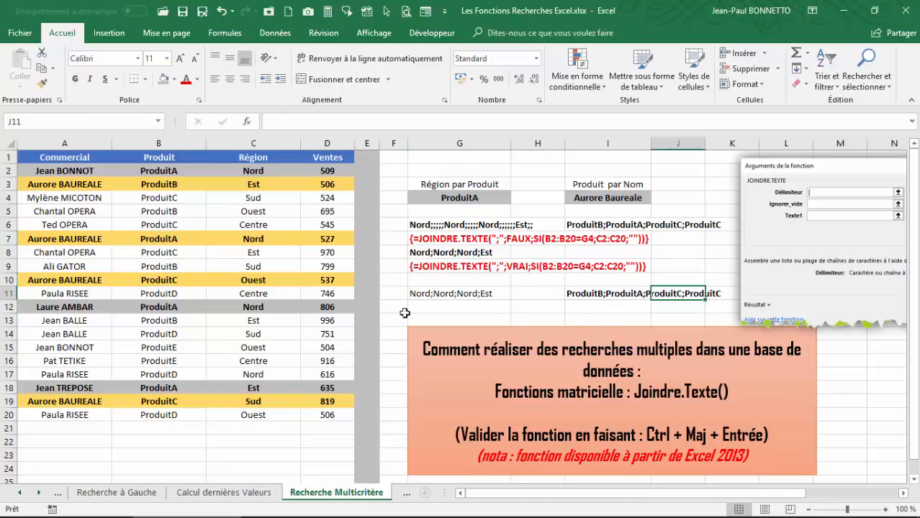
click(158, 400)
- Test the lookup by entering the full name of the salesperson from A11 in I4
click(597, 197)
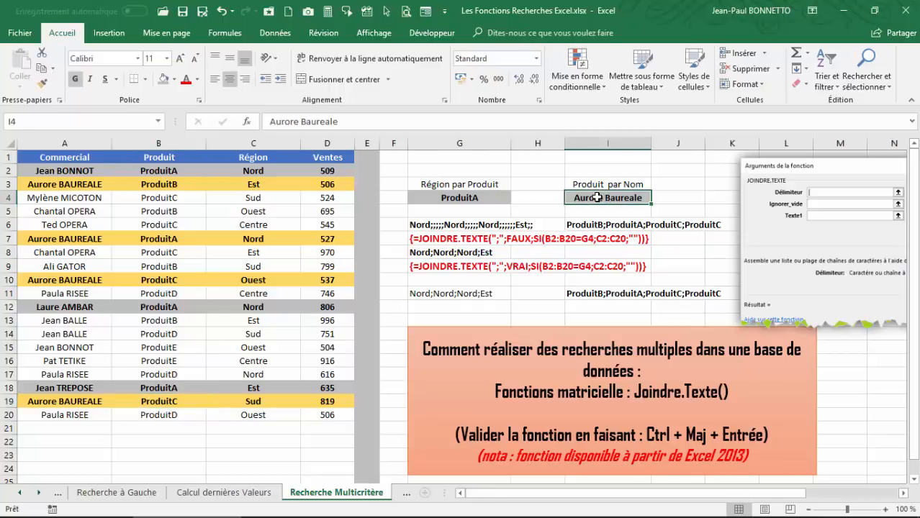
text(Paula)
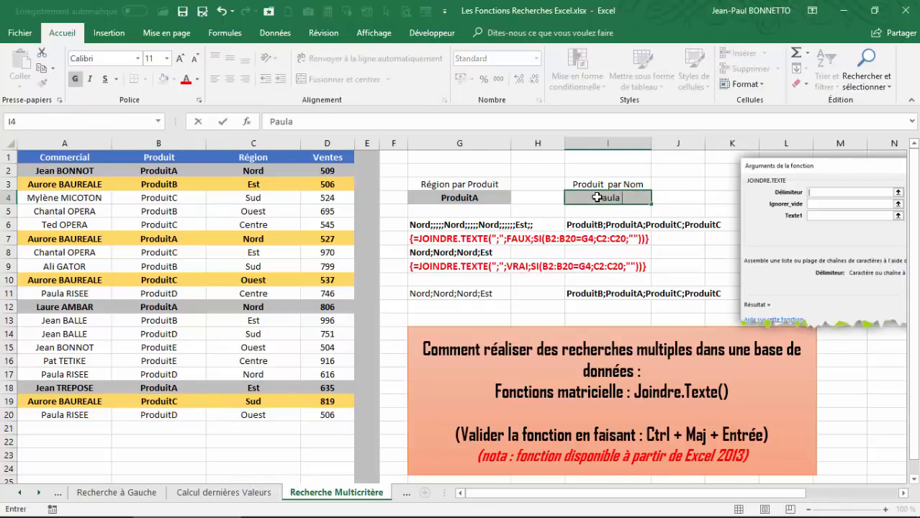
text( Risee)
key(Return)
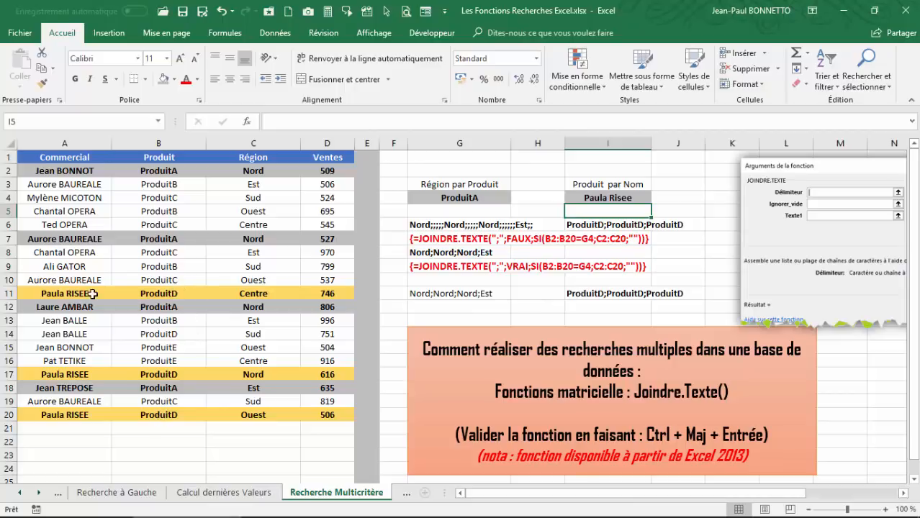
- Enter the full name of the salesperson from A13 in I4 and check the products in rows 13 and 14 against I11
click(621, 200)
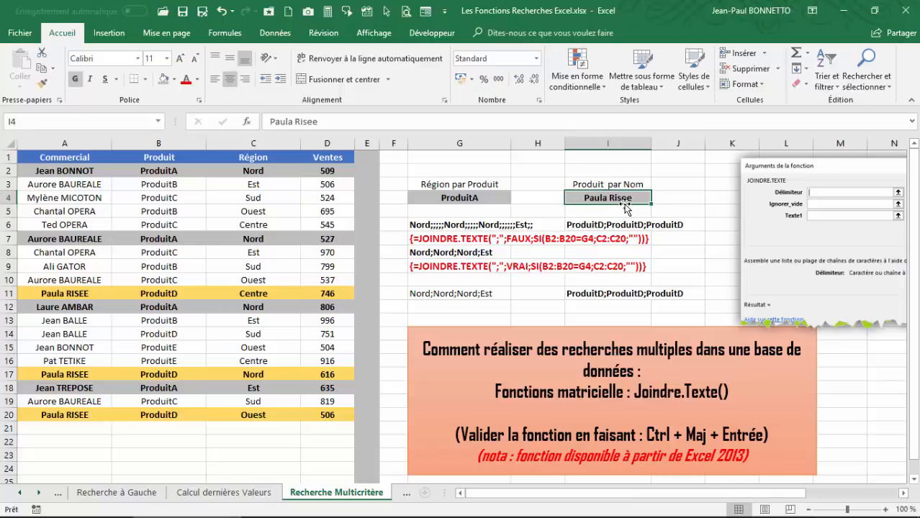
text(Jean BALLE)
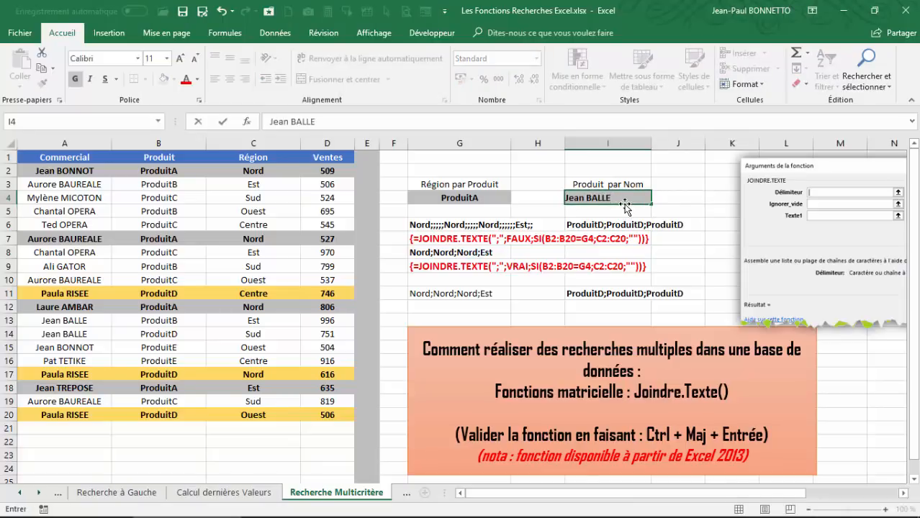
key(Return)
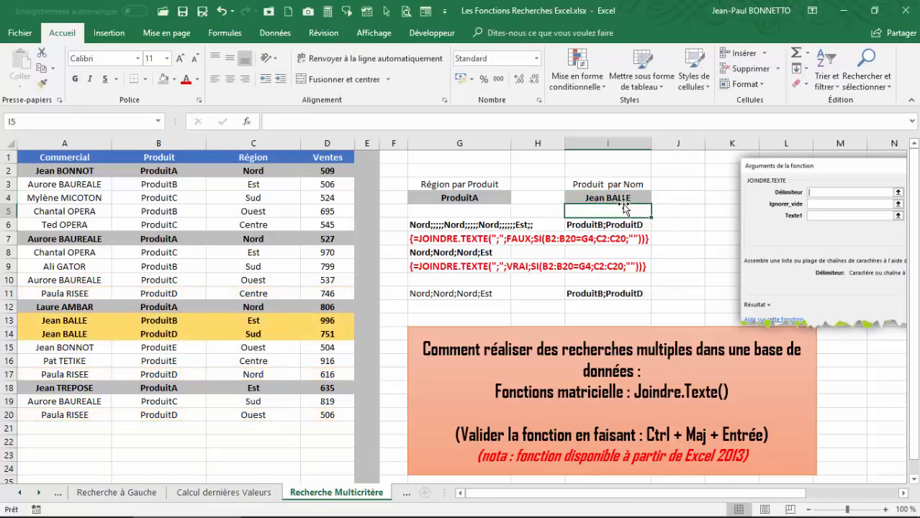
click(254, 322)
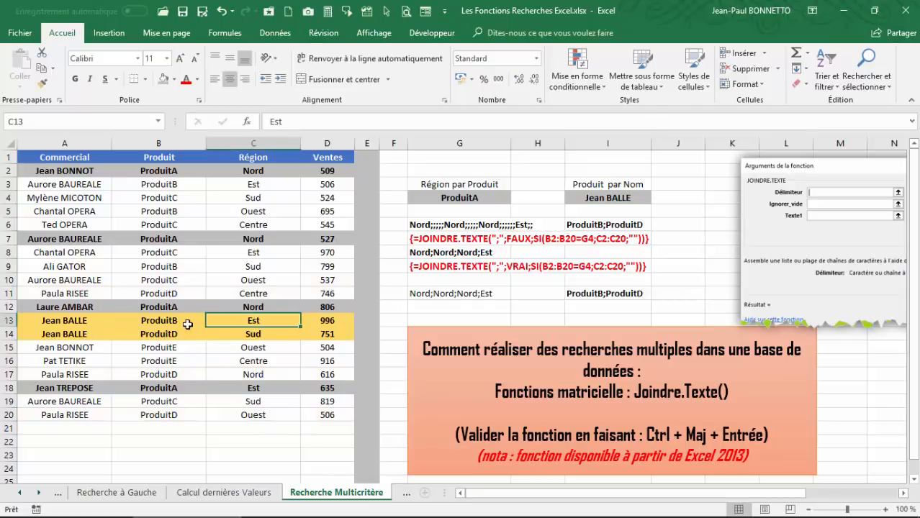
click(187, 322)
click(183, 334)
click(603, 293)
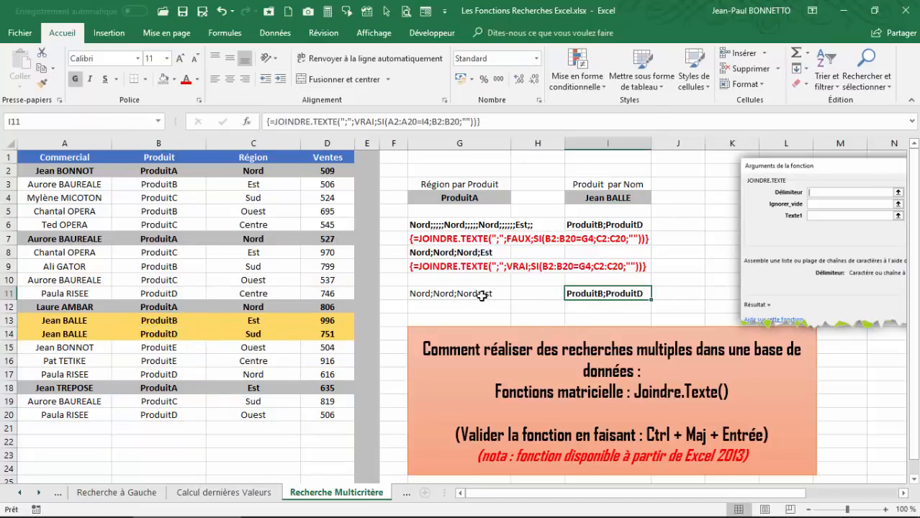
- Make the region list in G11 bold
click(481, 295)
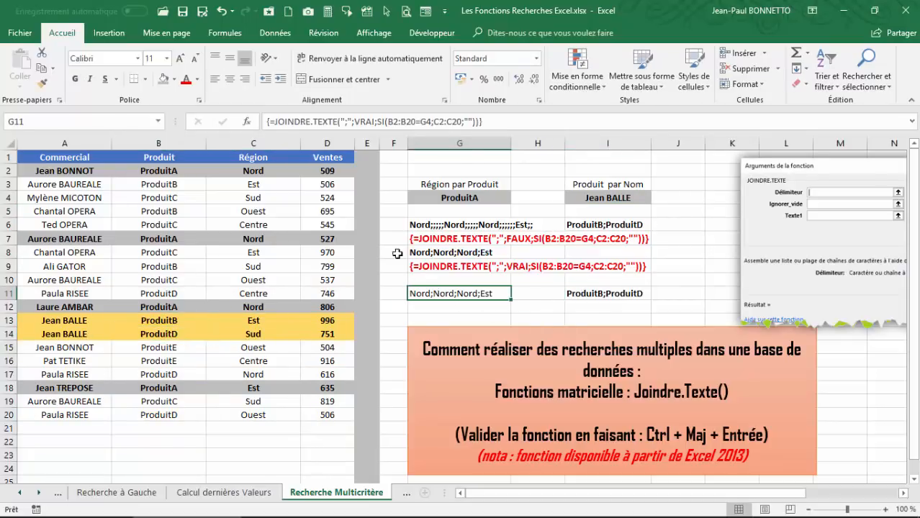
click(77, 80)
click(458, 309)
click(449, 291)
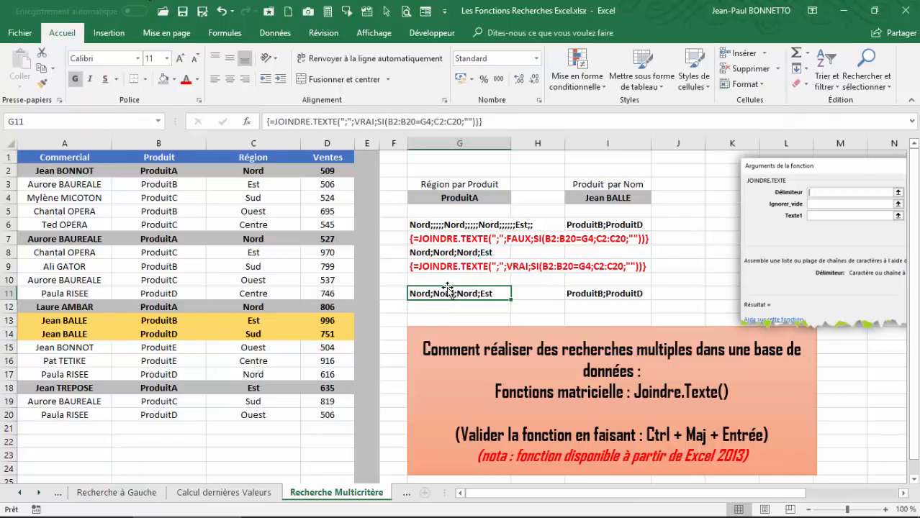